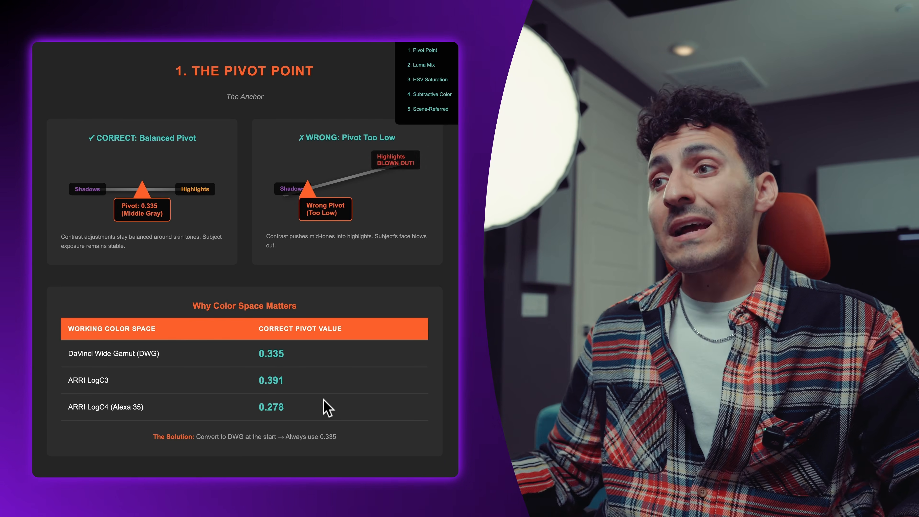
Switch to DaVinci Resolve and change the scope from vectorscope to Waveform for the gradient clip
key(super+Tab)
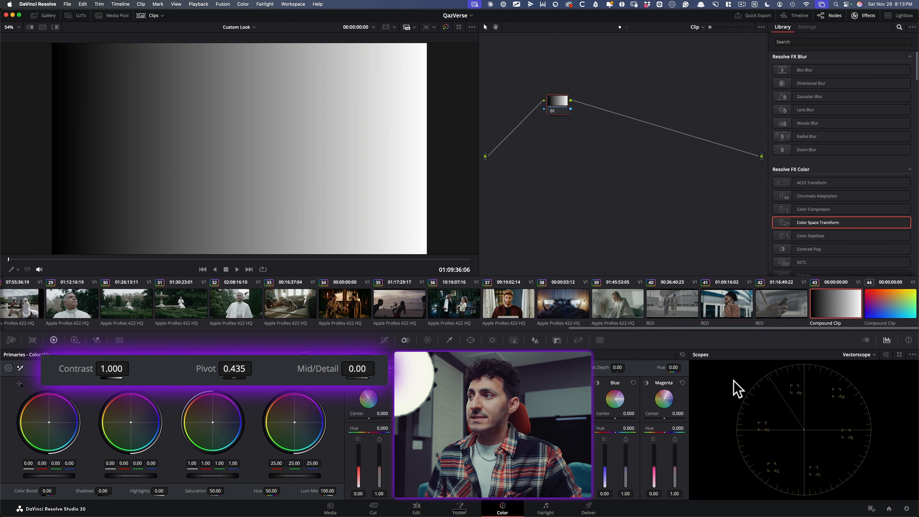
click(857, 355)
click(858, 344)
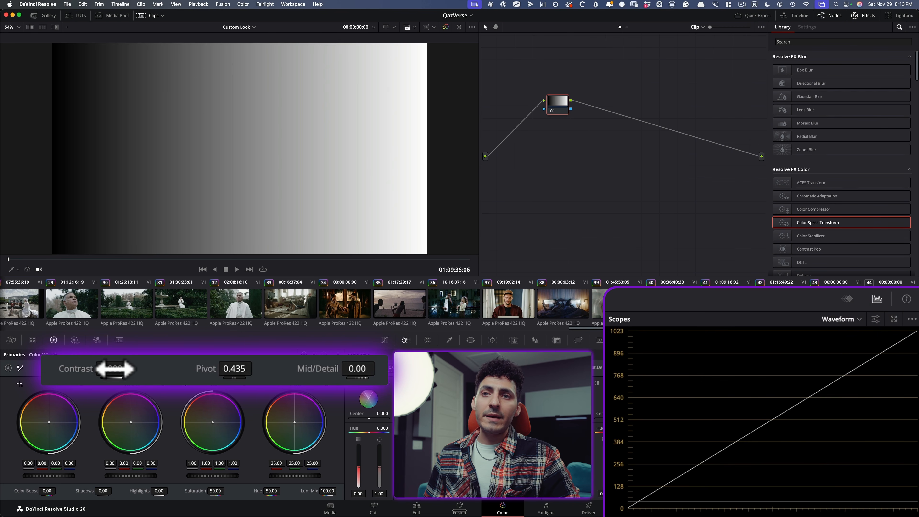
Test low and high pivot positions on the gradient clip with raised contrast, ending at contrast 1.852 and pivot 0.802
drag(121, 368, 235, 369)
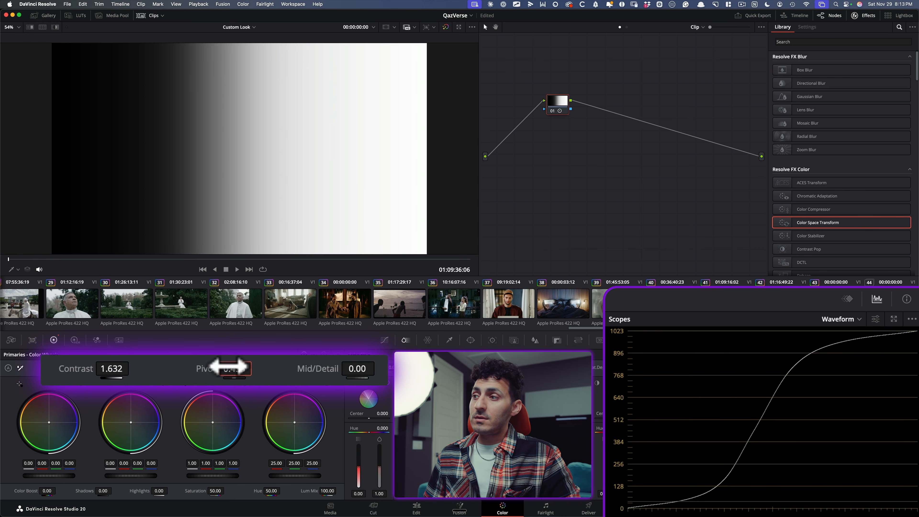
mouse_move(246, 368)
mouse_down()
mouse_move(212, 368)
mouse_move(253, 369)
mouse_up()
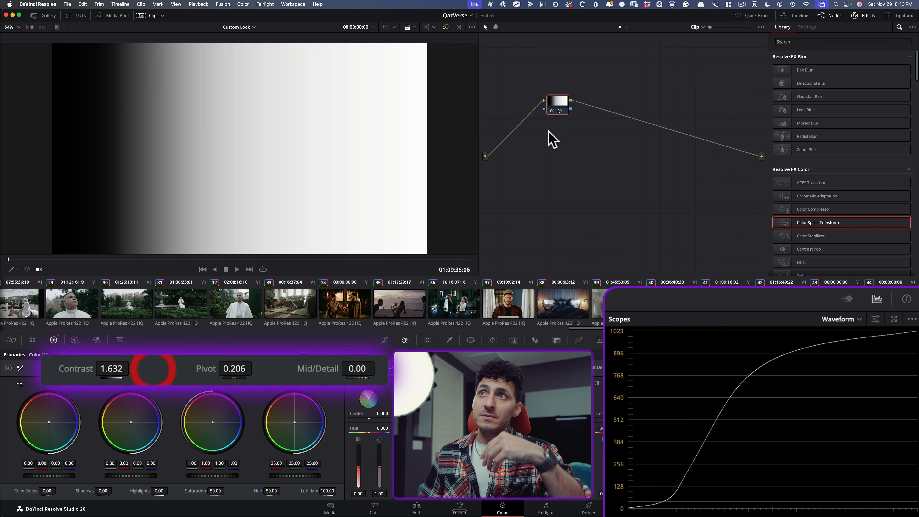
mouse_move(110, 367)
mouse_down()
mouse_move(121, 366)
mouse_move(112, 367)
mouse_up()
drag(221, 369, 437, 369)
drag(126, 372, 133, 372)
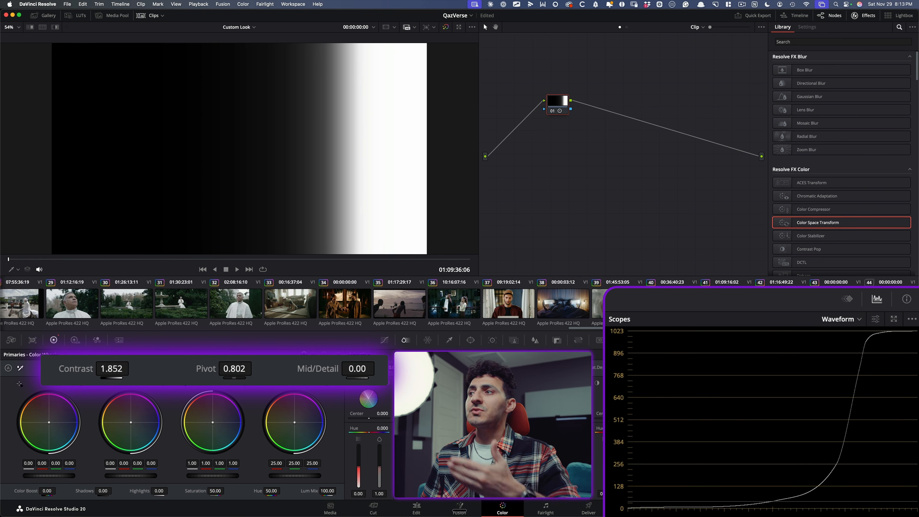
Open clip 41 and inspect the Color Space Transform settings on node 01
click(727, 304)
click(600, 108)
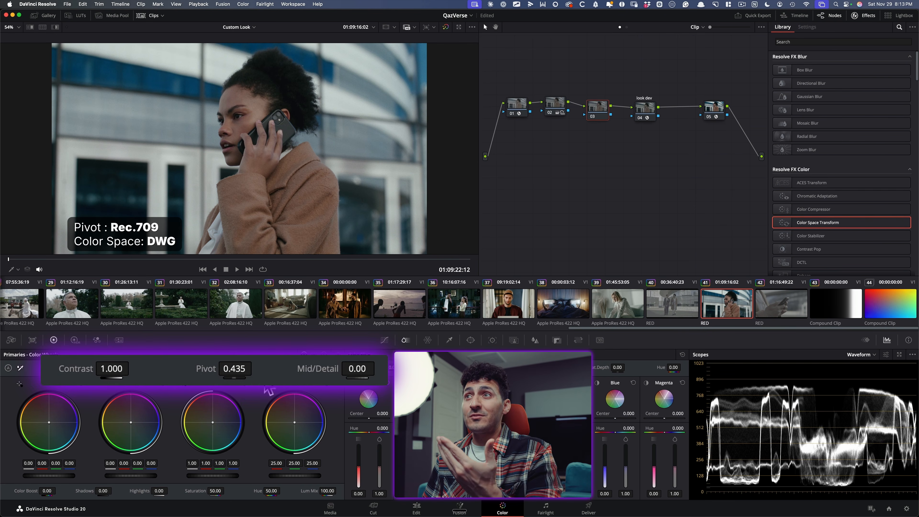
click(518, 105)
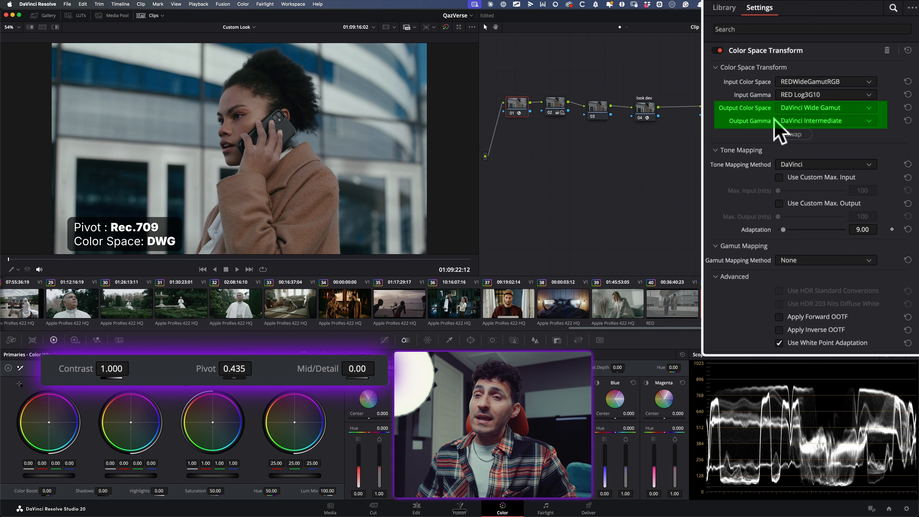
Set the contrast to 1.522 and the pivot to 0.335 on node 03 of clip 41
click(593, 108)
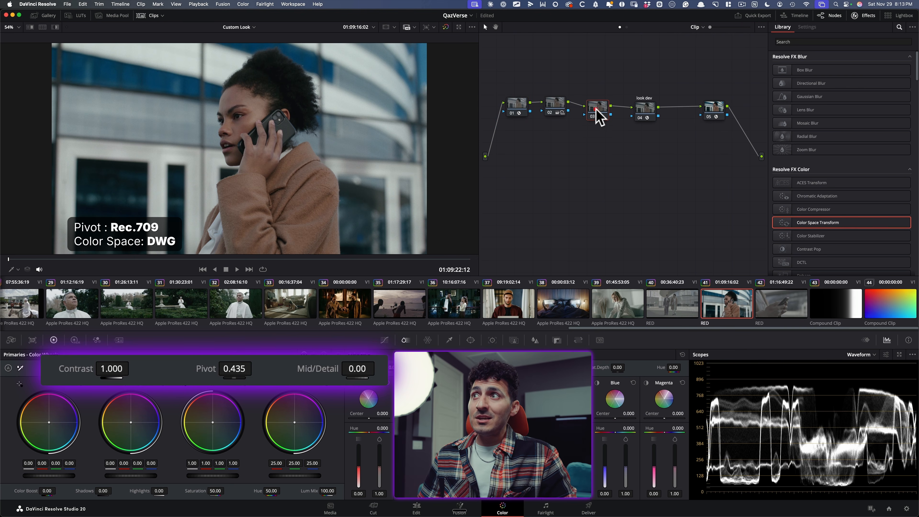
drag(112, 369, 205, 368)
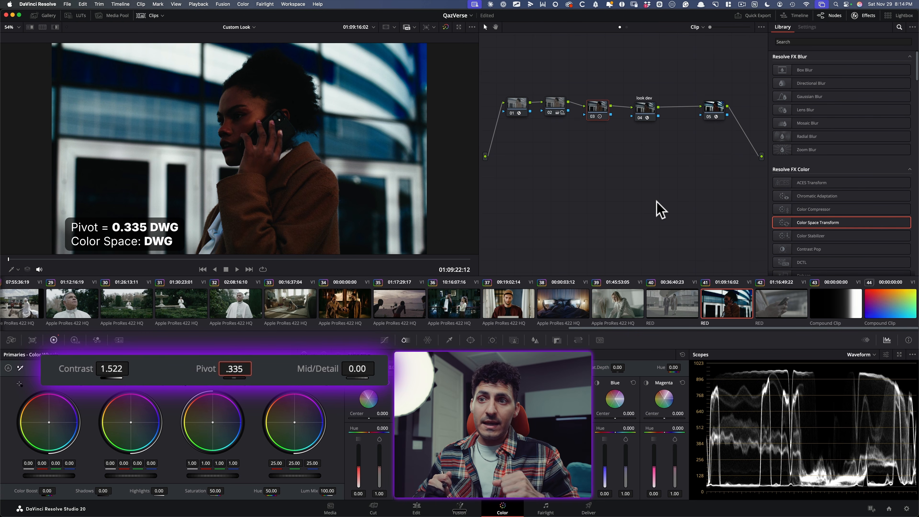
key(Return)
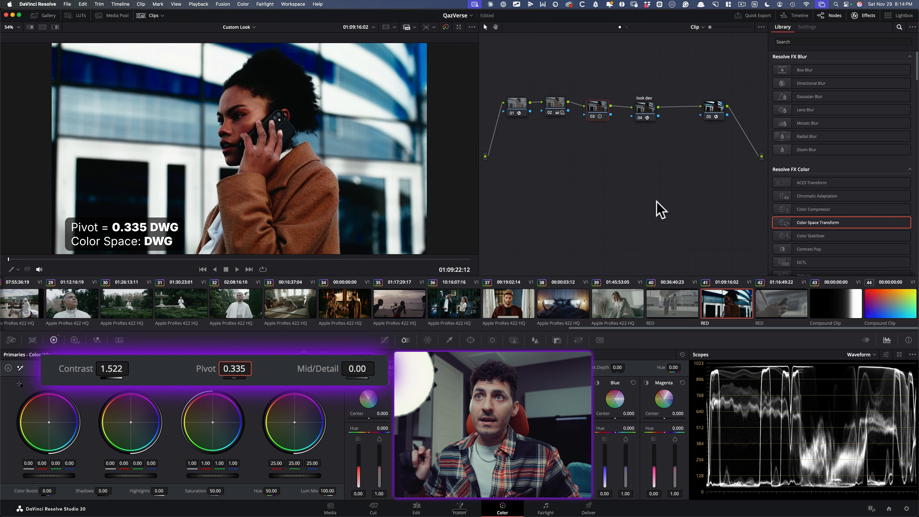
Toggle node 03 off and on to compare the image with and without the contrast adjustment
key(super+d)
key(super+d)
key(super+d)
key(super+d)
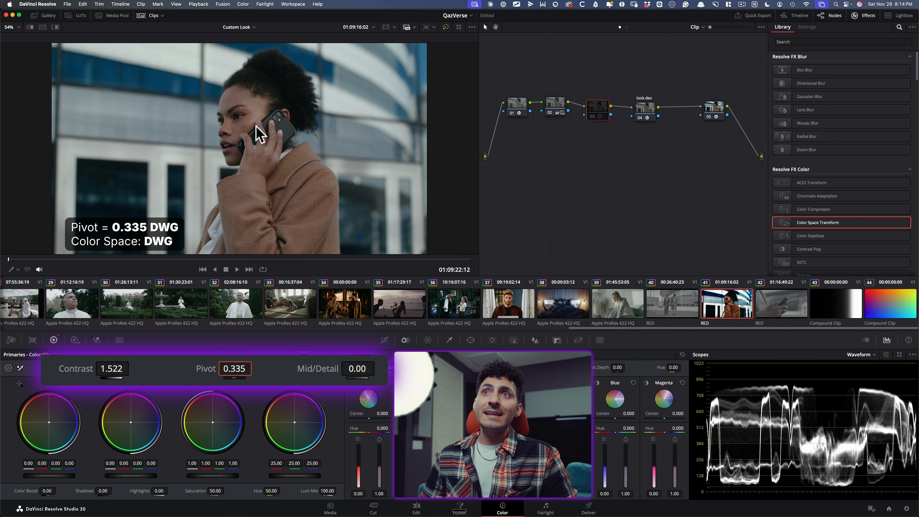
mouse_move(255, 370)
mouse_down()
mouse_move(240, 369)
mouse_move(257, 369)
mouse_up()
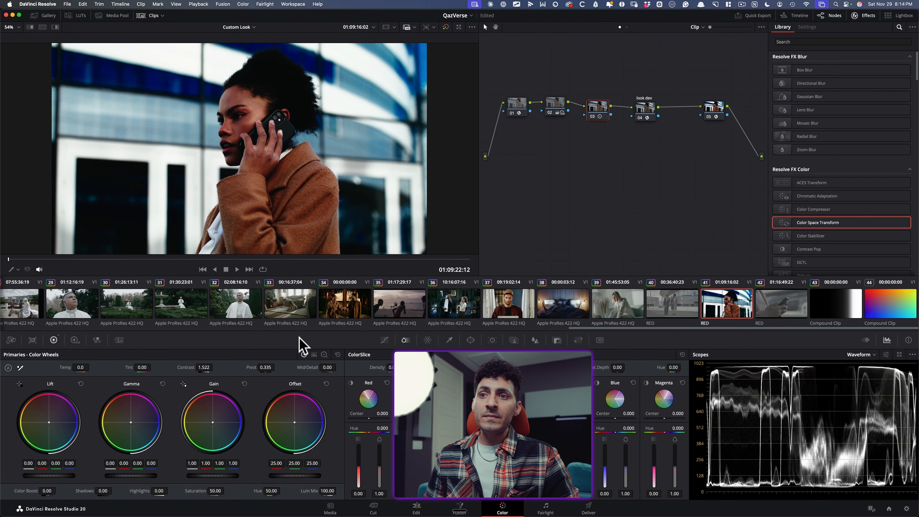
Place node 03 below the other nodes and set its pivot to 0.435
drag(609, 118, 617, 151)
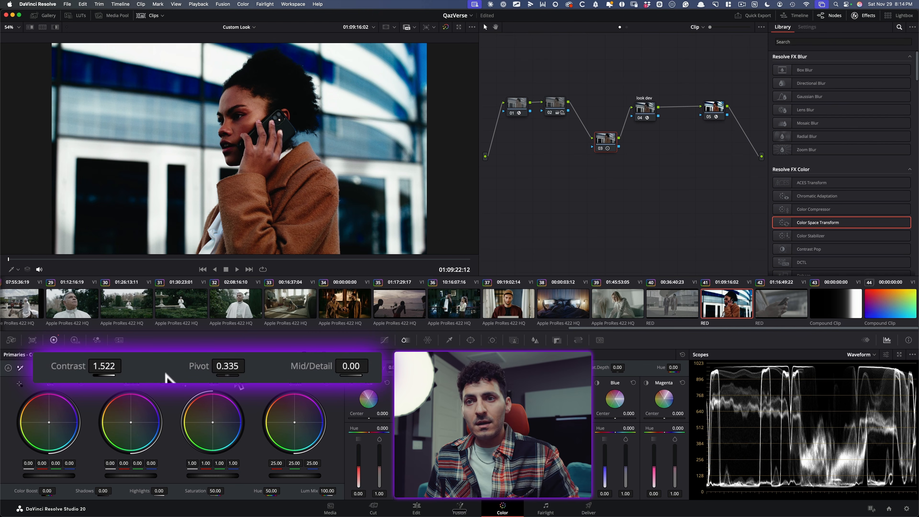
drag(191, 371, 231, 359)
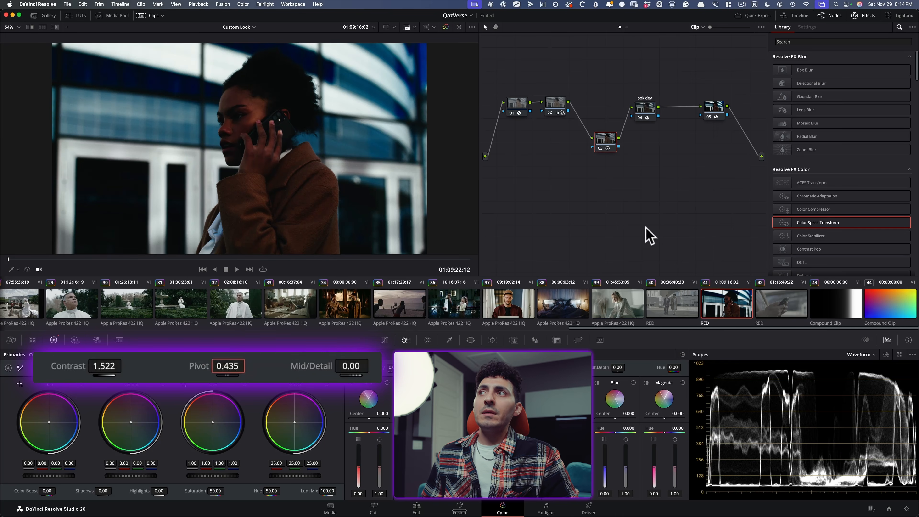
Extract the Rec.709 Color Space Transform node 05 and insert it between node 02 and the contrast node
click(603, 138)
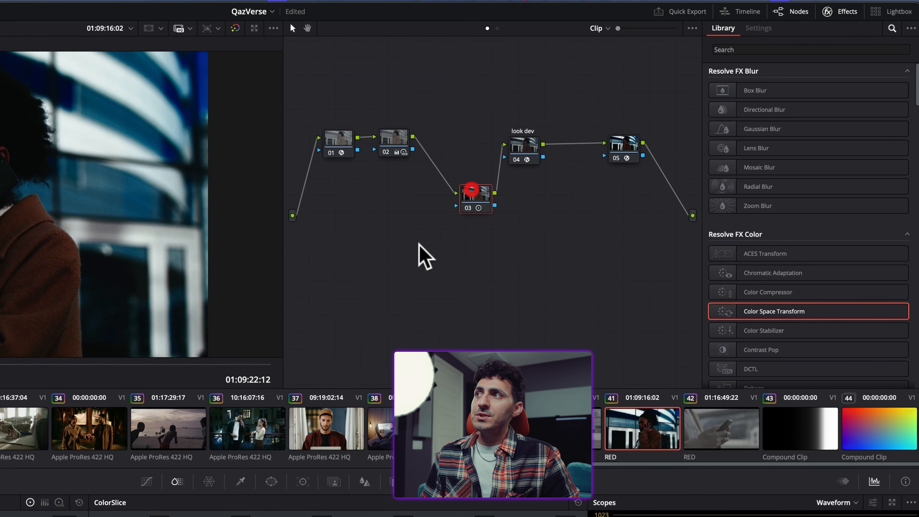
click(624, 144)
key(e)
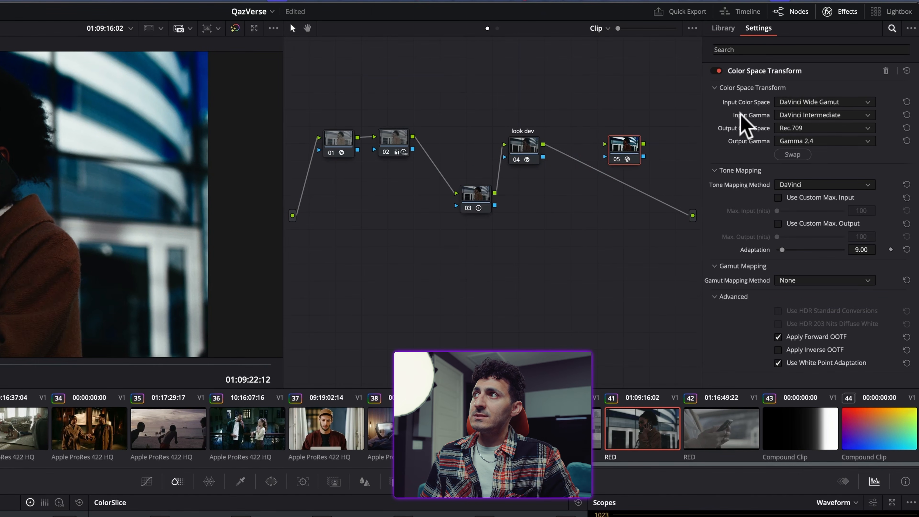
drag(609, 157, 430, 171)
drag(481, 192, 492, 196)
Disable the look dev node and spread out the look dev, contrast and transform nodes in the graph
click(524, 140)
key(super+d)
drag(532, 142, 613, 150)
drag(486, 197, 502, 192)
drag(431, 172, 446, 173)
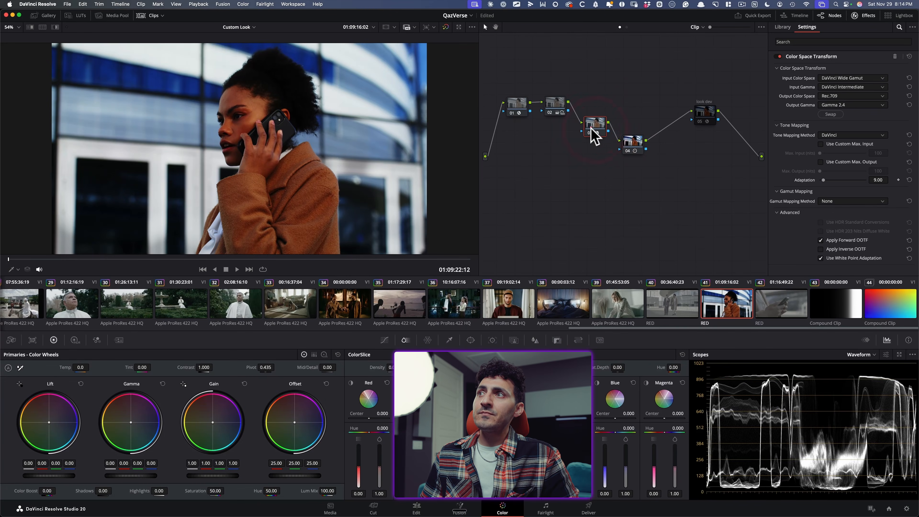
Compare the image with the contrast node off and on, and set that node's contrast to 1.394
click(496, 201)
key(super+d)
key(super+d)
key(super+d)
key(super+d)
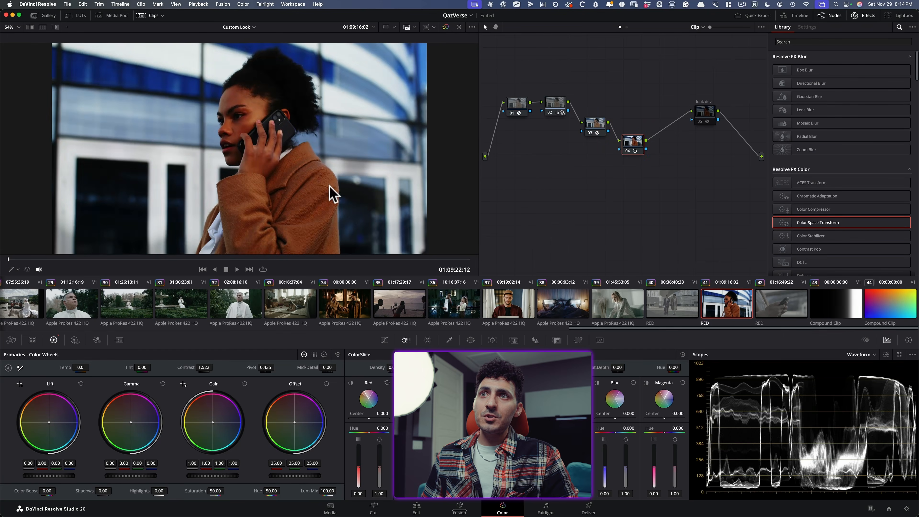
drag(204, 368, 200, 367)
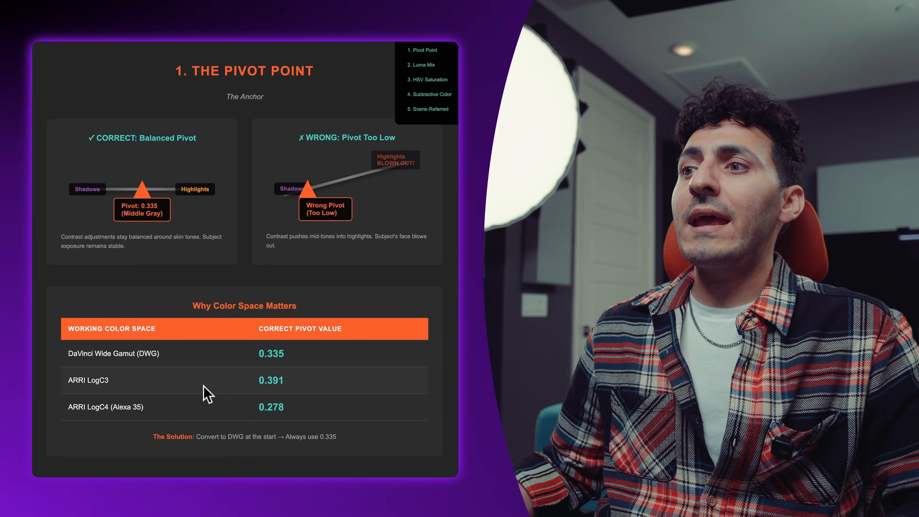
Review the Luma Mix at 0 section of the reference page
scroll(206, 394, down, 5)
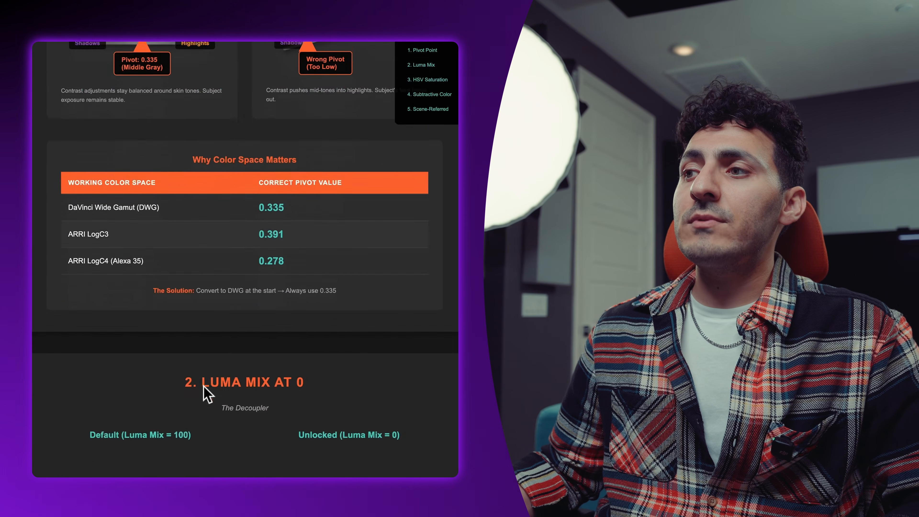
scroll(206, 394, down, 5)
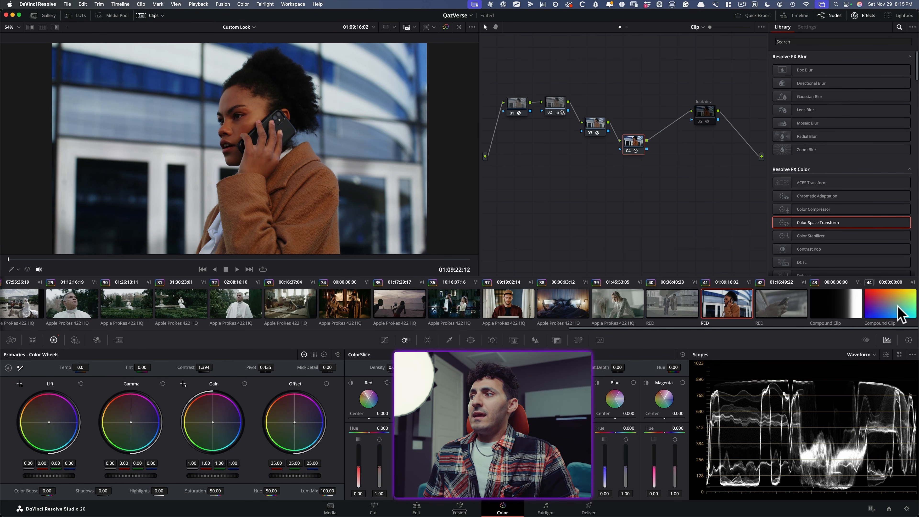
Return to clip 41 and undo the contrast change and the reordering of the Rec.709 transform node
click(899, 314)
click(730, 312)
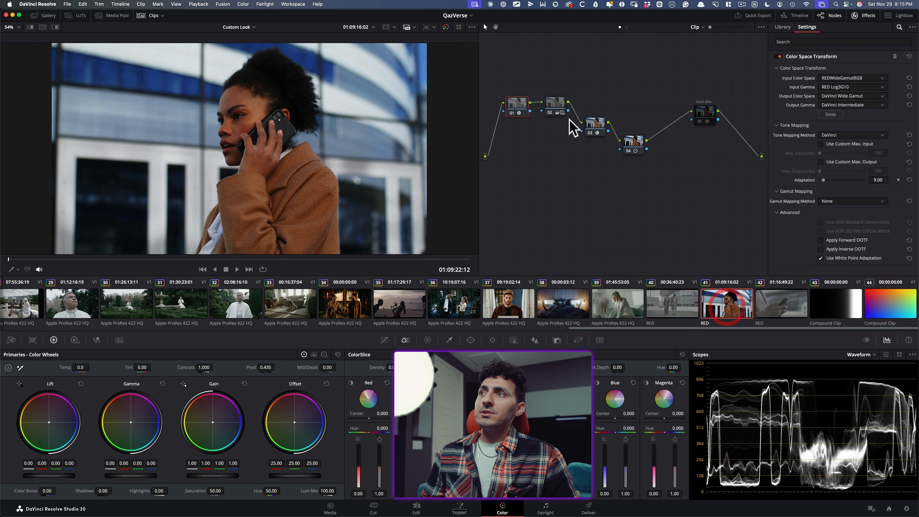
click(635, 138)
key(super+z)
key(super+z)
key(super+z)
key(super+z)
key(super+z)
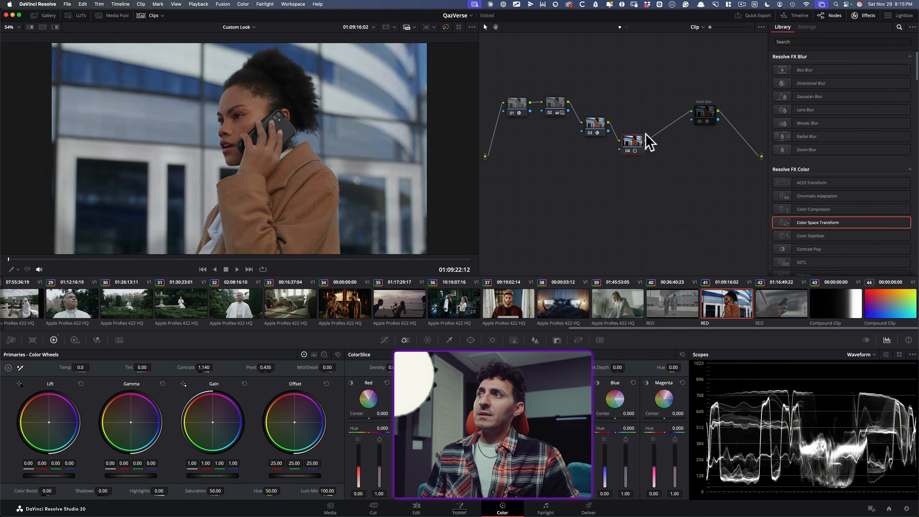
key(super+z)
key(super+z)
key(super+z)
key(super+z)
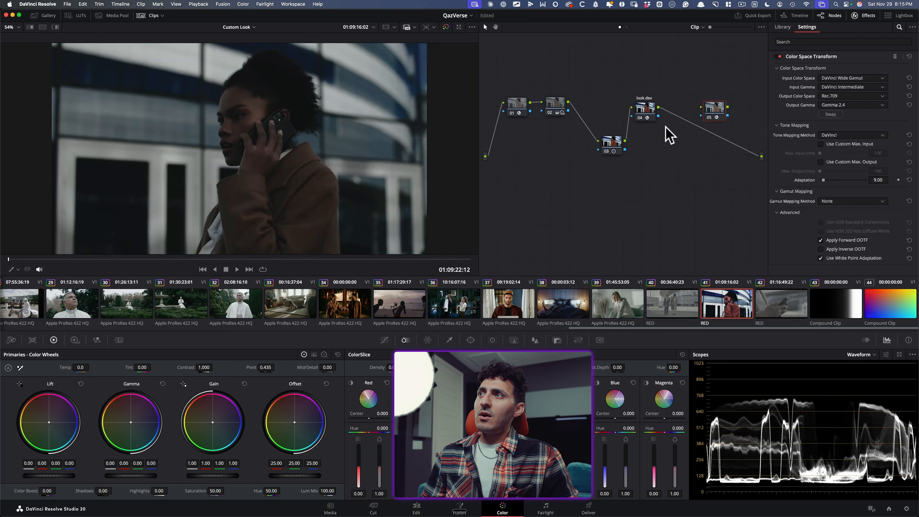
Reset the grade on node 03 and reposition the node below nodes 02 and 04
click(612, 142)
right_click(614, 142)
click(638, 144)
drag(614, 144, 598, 145)
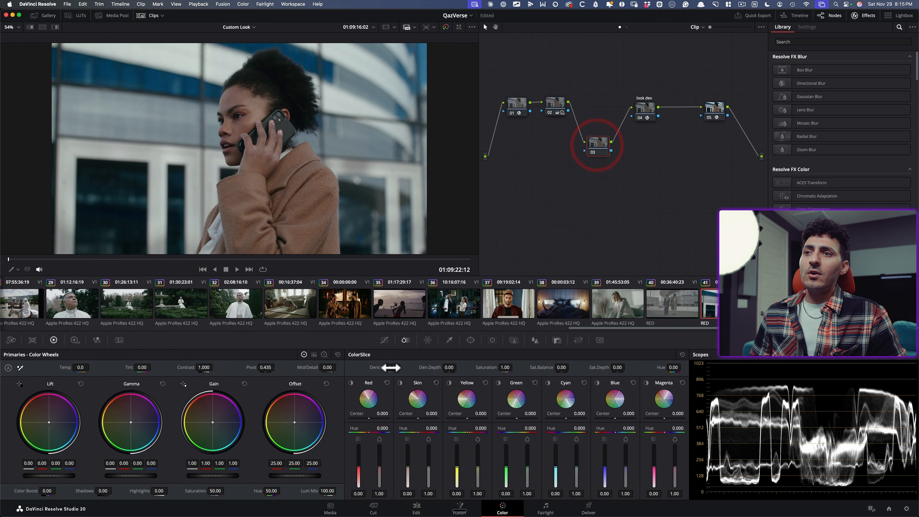
Shape an S-curve on node 03's custom curve with the luma and RGB channels linked
click(384, 342)
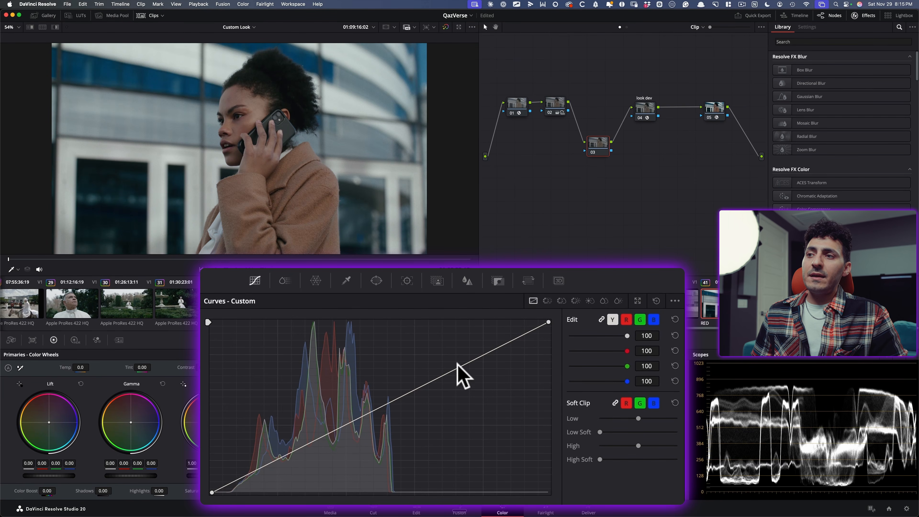
drag(477, 358, 452, 344)
click(295, 441)
drag(296, 442, 305, 455)
mouse_move(437, 347)
mouse_down()
mouse_move(449, 349)
mouse_move(440, 343)
mouse_up()
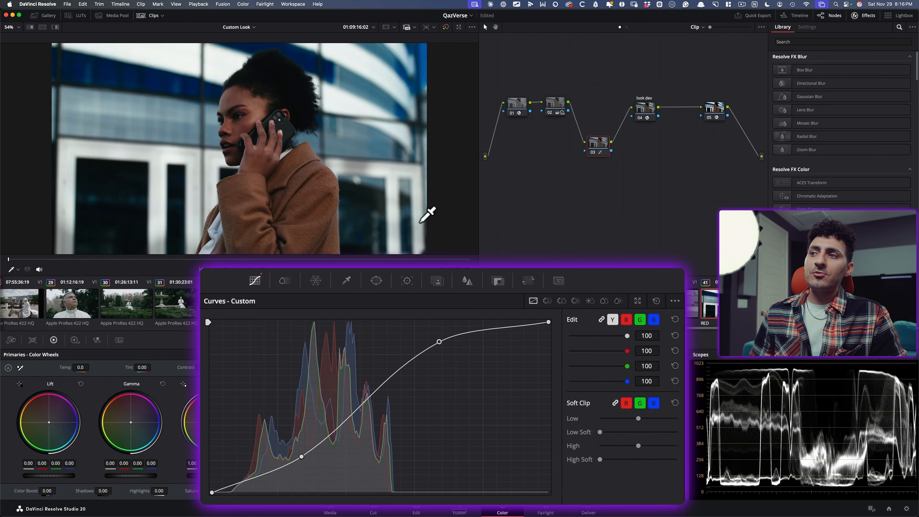
Reset the linked custom curve and shape an S-curve on the unlinked luma (Y) channel only
click(656, 301)
click(602, 319)
drag(477, 355, 447, 345)
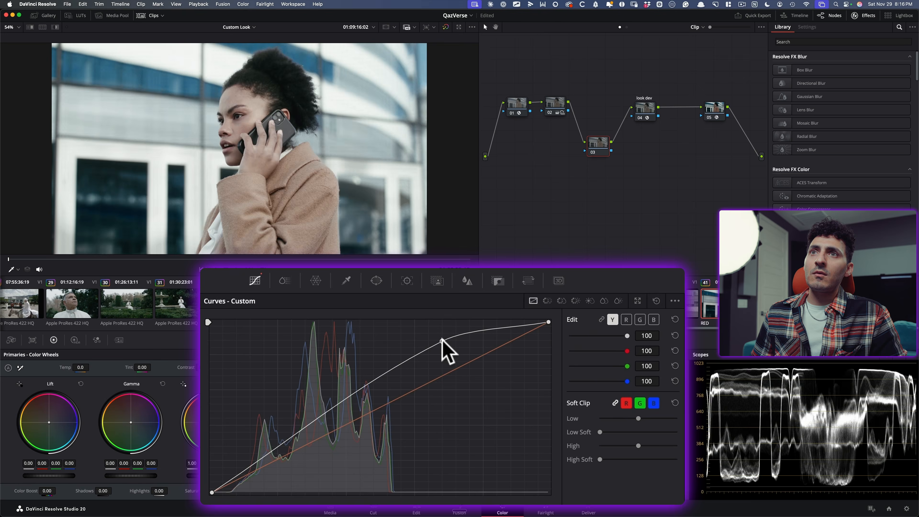
drag(318, 439, 310, 449)
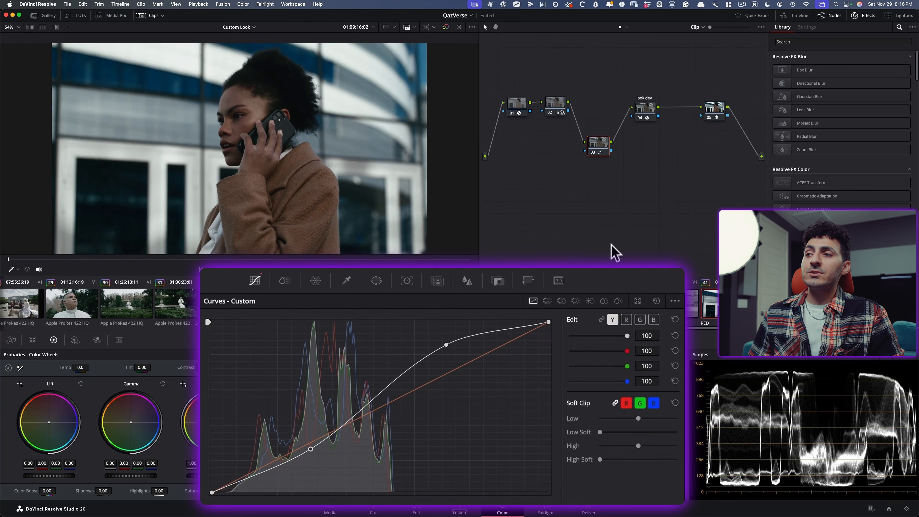
Clear the curve, set node 03's Lum Mix to 0, and change the luma lift to -0.05, gamma to 0.22 and gain to 0.01
click(669, 355)
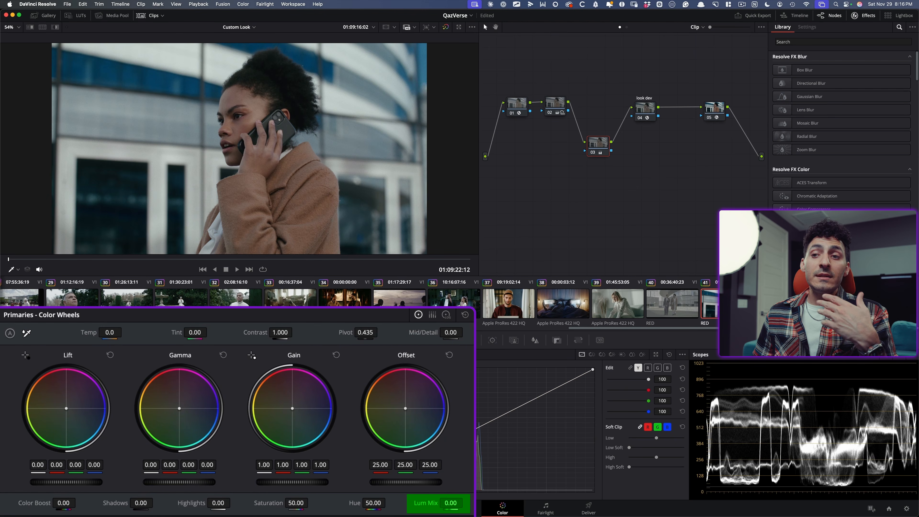
drag(266, 466, 339, 472)
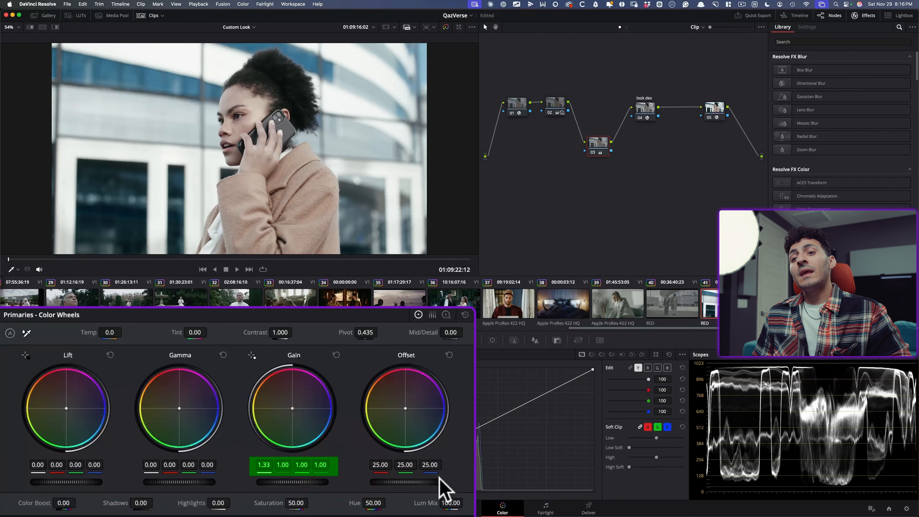
drag(453, 503, 165, 505)
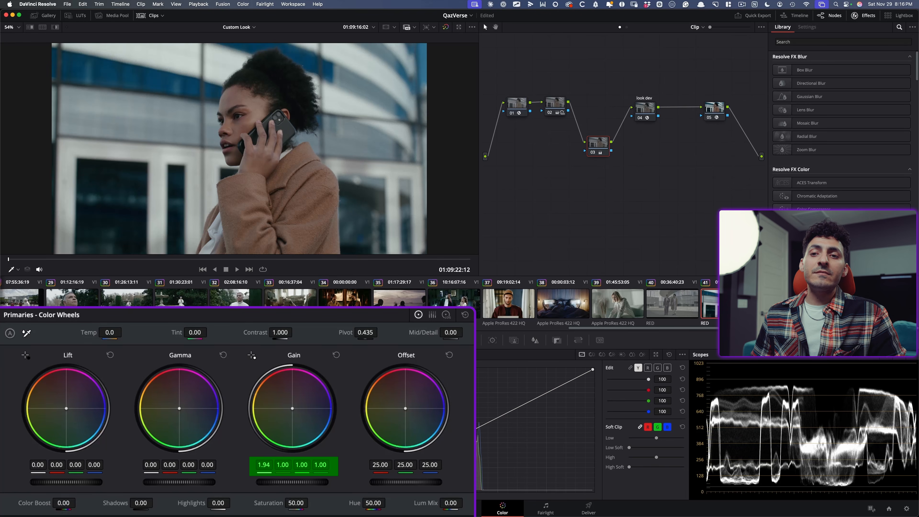
drag(150, 465, 161, 464)
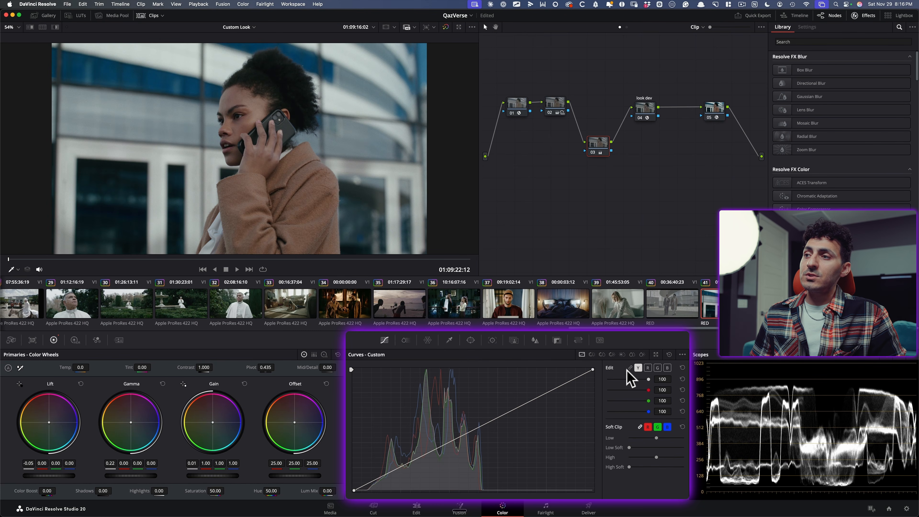
Bend node 03's luma curve strongly upward and vary Lum Mix to compare its effect, ending at 0
drag(522, 406, 431, 389)
drag(330, 491, 366, 491)
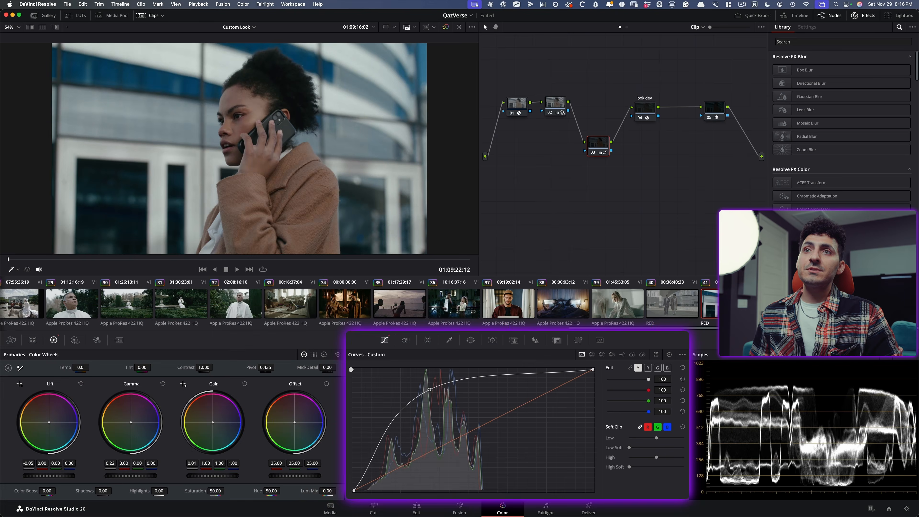
Shape a gentle S-curve on node 03's red channel, raising the highlights and lowering the shadows
click(648, 367)
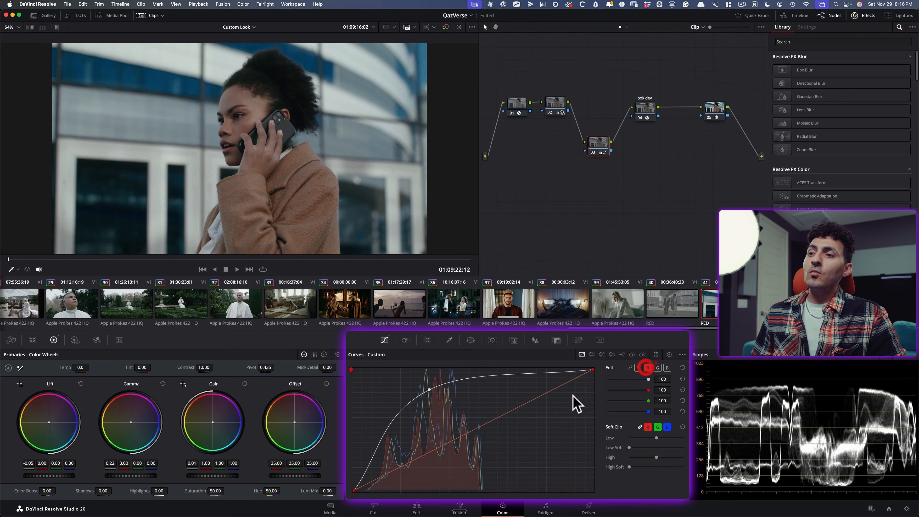
drag(545, 394, 534, 390)
drag(429, 448, 408, 464)
Bend node 03's green and blue channel curves separately and shift the luma curve's control point further toward the shadows
click(658, 368)
drag(526, 403, 533, 404)
drag(420, 456, 392, 469)
click(667, 368)
drag(538, 399, 541, 399)
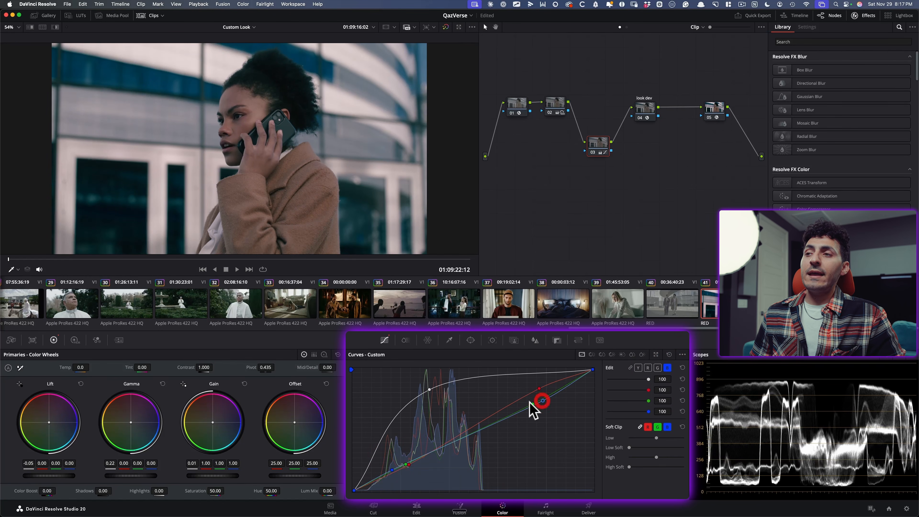
drag(430, 391, 401, 397)
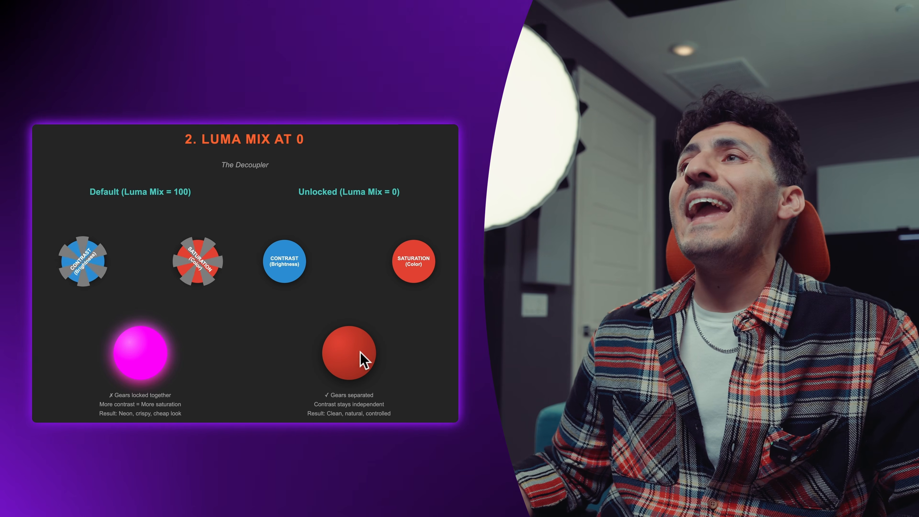
key(Right)
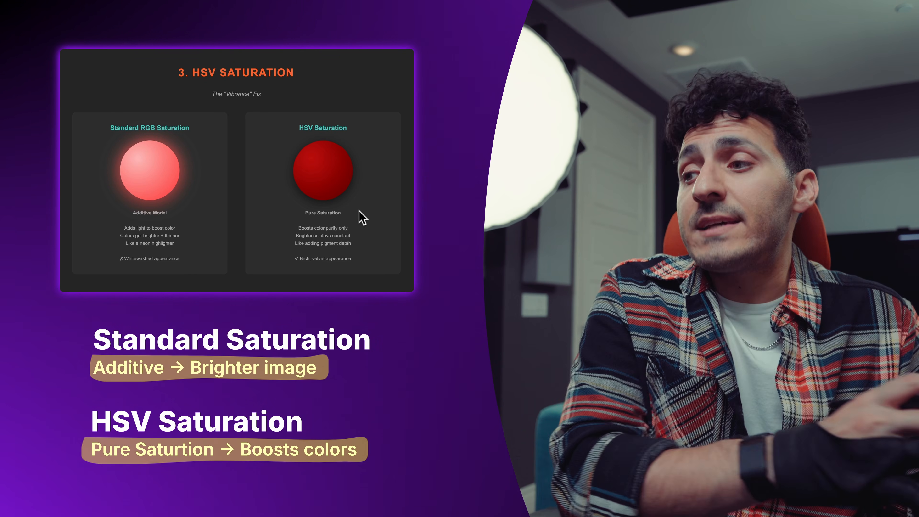
scroll(313, 264, down, 2)
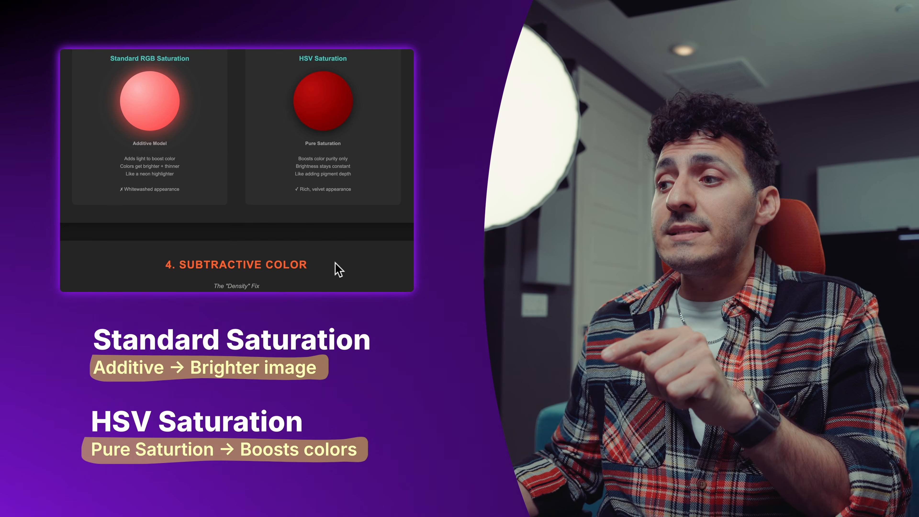
scroll(265, 219, up, 2)
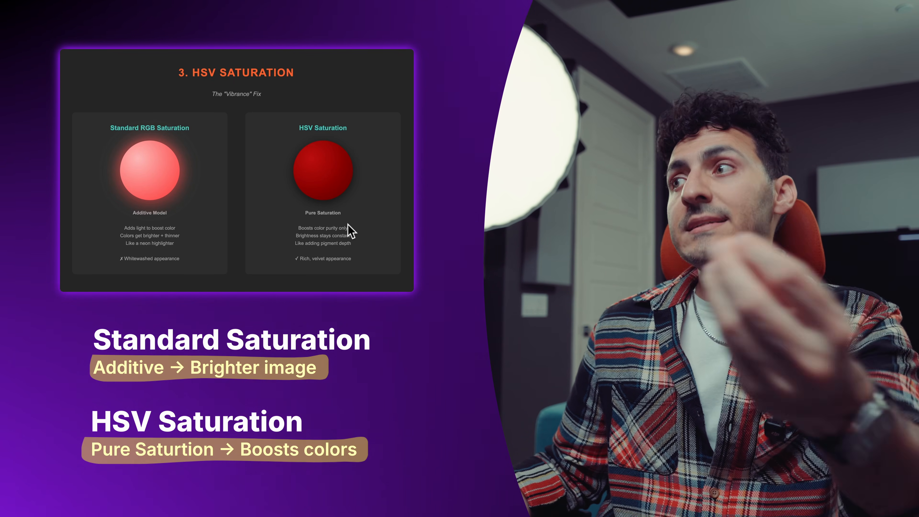
Switch to DaVinci Resolve, raise the saturation on the color gradient clip's node and change the scope to Vectorscope
key(super+Tab)
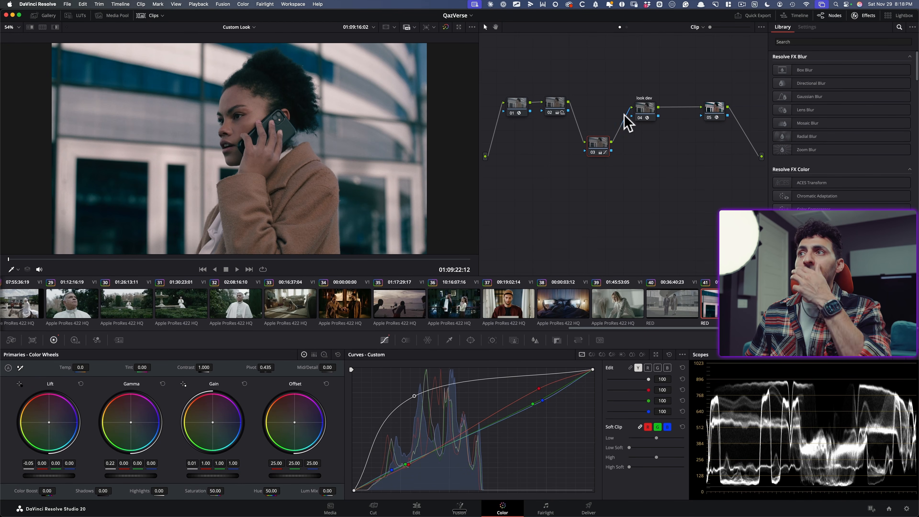
click(599, 147)
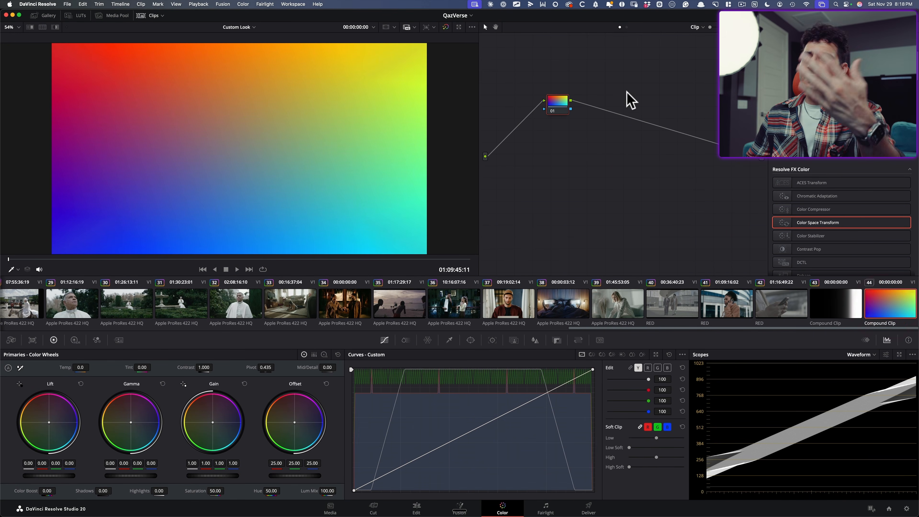
drag(558, 107, 610, 161)
drag(208, 491, 226, 491)
click(860, 354)
click(848, 350)
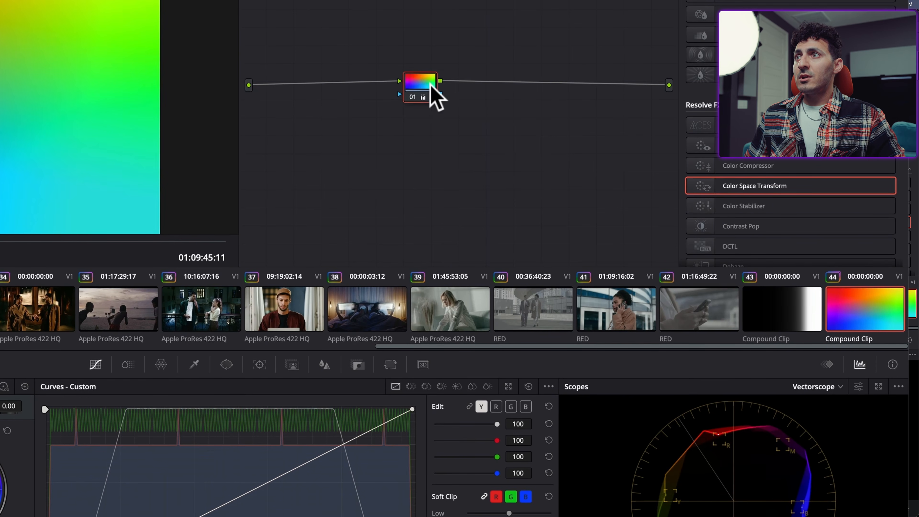
Reset the grade of the gradient clip's node 01 and set the node's color space to HSV
right_click(521, 127)
click(485, 91)
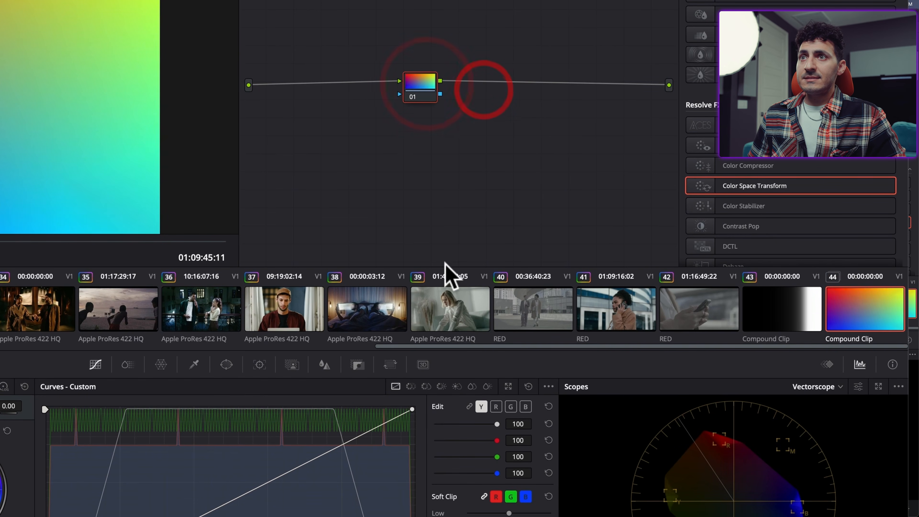
right_click(414, 86)
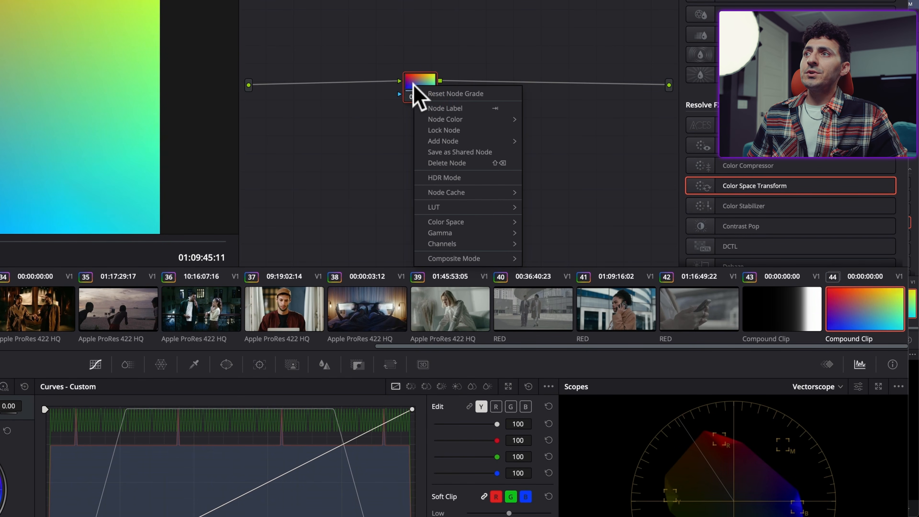
mouse_move(483, 219)
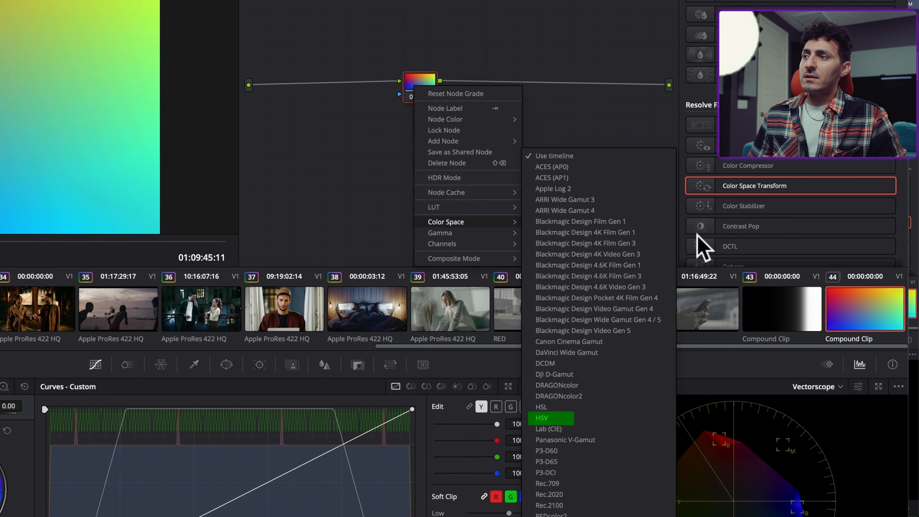
click(560, 420)
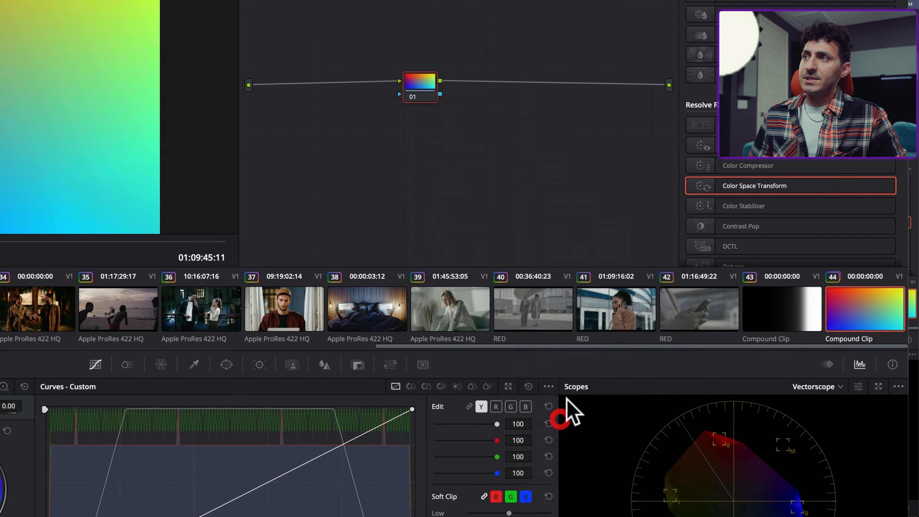
Disable Channel 1 and Channel 3 on the HSV node, keeping only Channel 2 (saturation) enabled
right_click(408, 81)
mouse_move(485, 241)
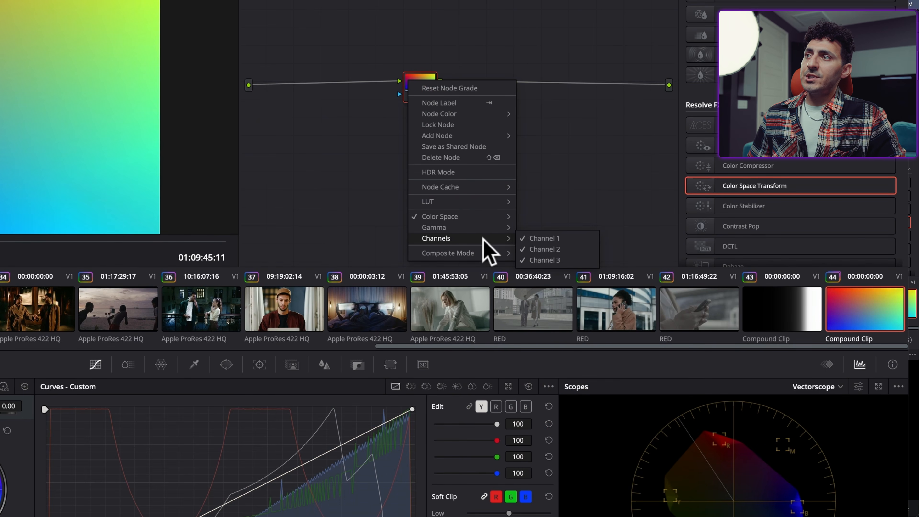
click(564, 239)
right_click(418, 81)
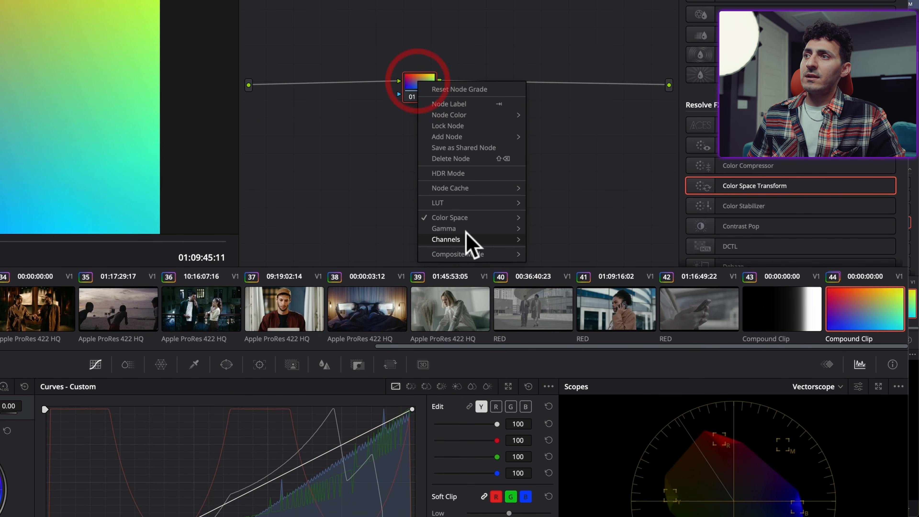
mouse_move(470, 239)
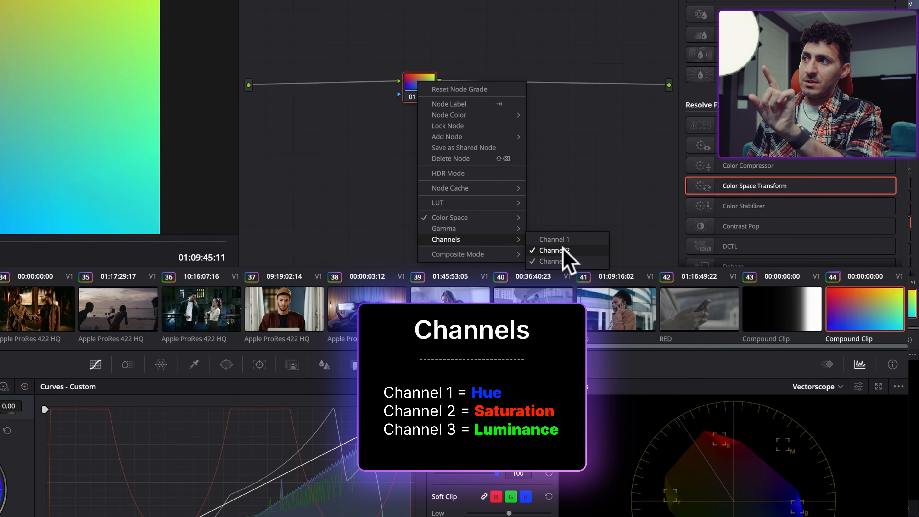
click(563, 261)
right_click(417, 86)
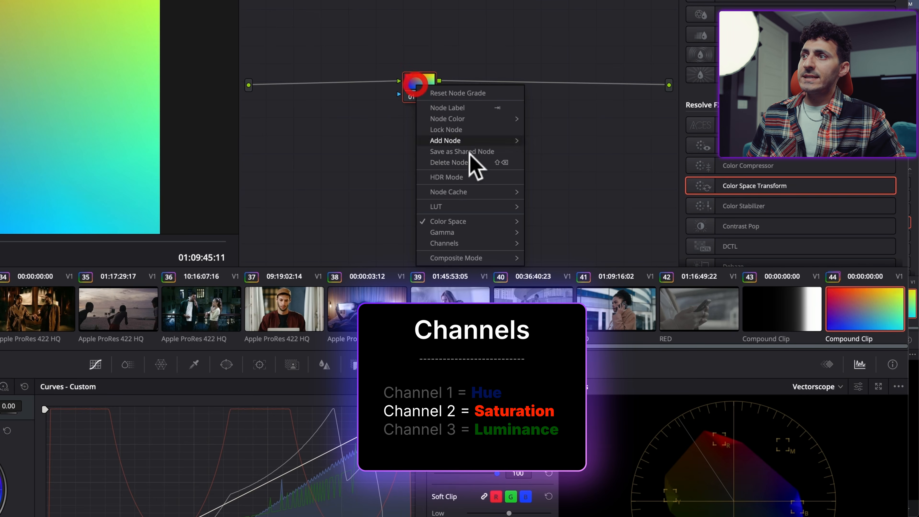
mouse_move(496, 246)
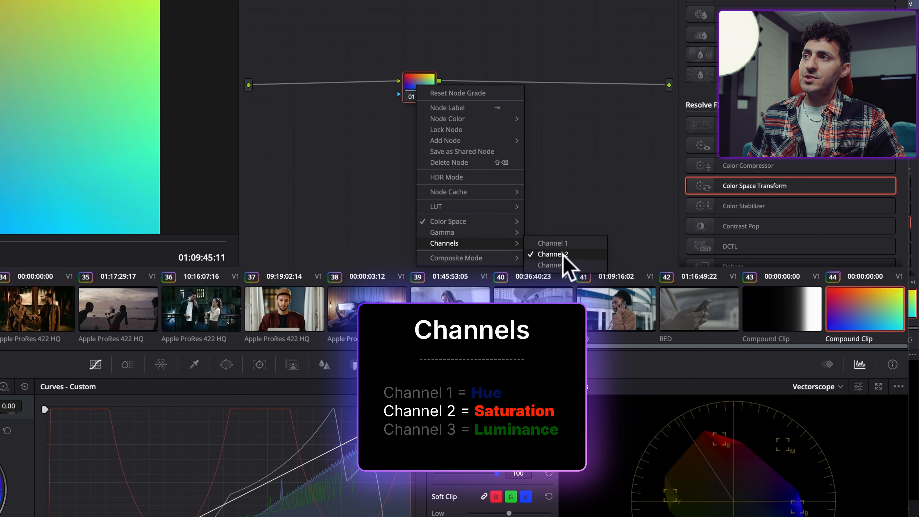
click(584, 149)
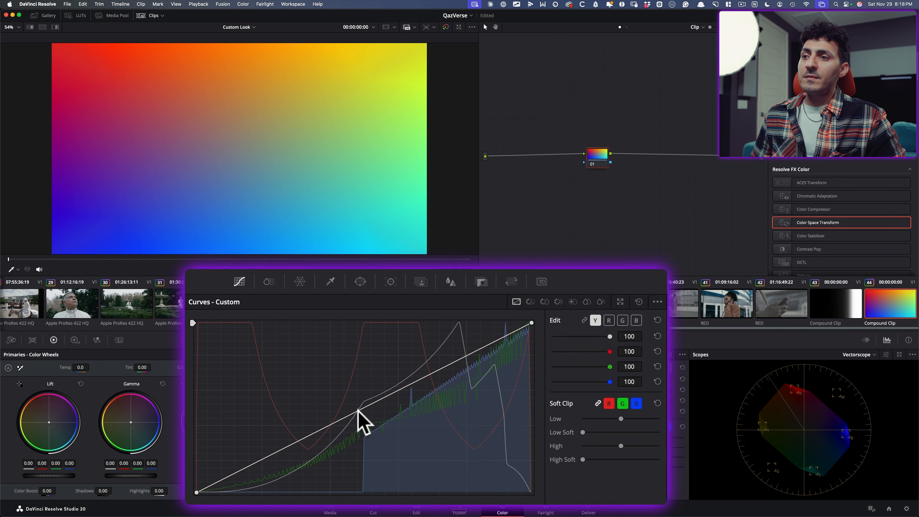
Reset the custom curve, link its channels and bend it upward to boost HSV saturation, comparing against the standard saturation version
click(371, 408)
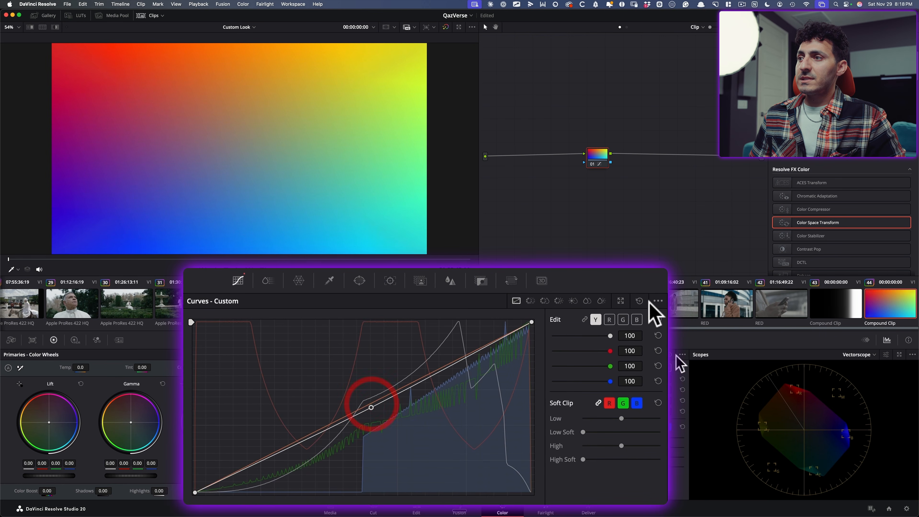
click(640, 301)
click(585, 319)
drag(359, 409, 331, 375)
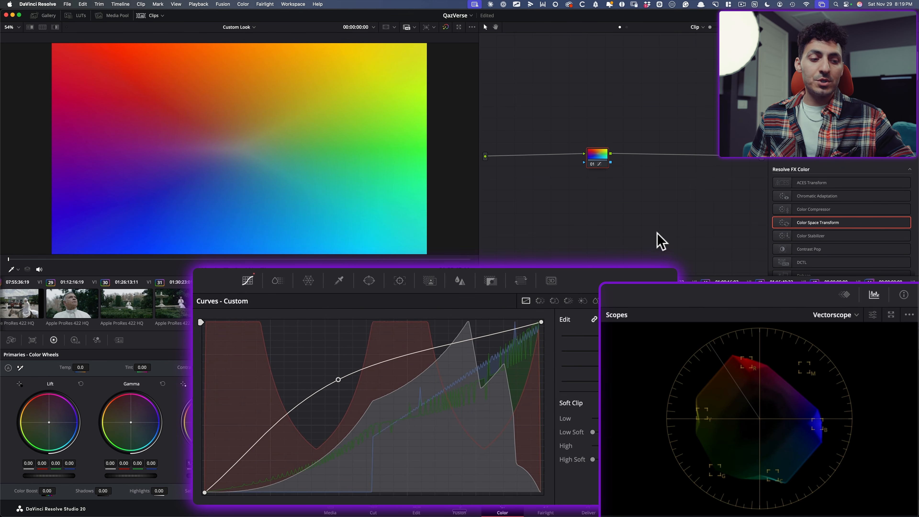
key(super+b)
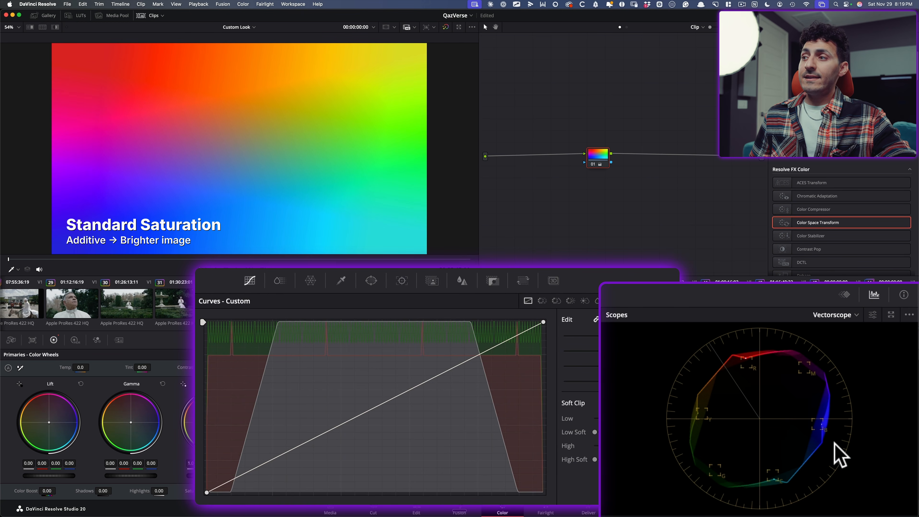
key(super+b)
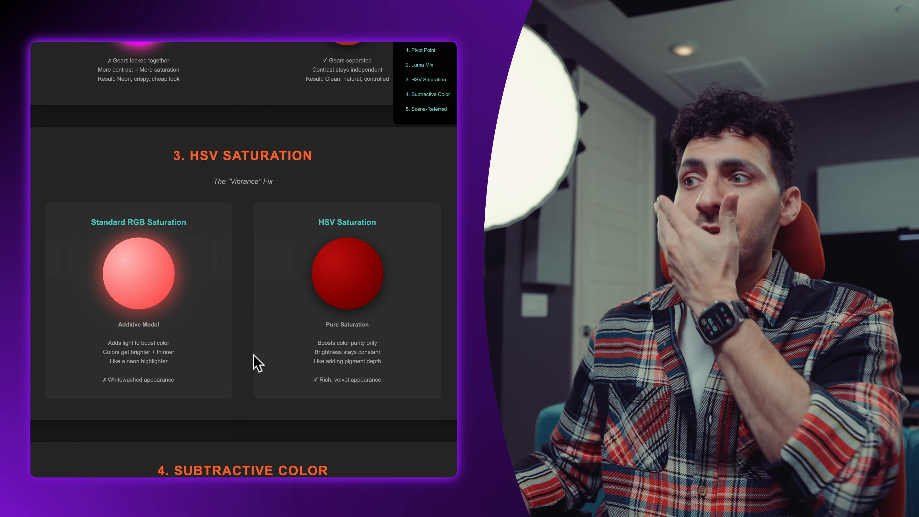
scroll(252, 362, down, 3)
scroll(252, 357, down, 5)
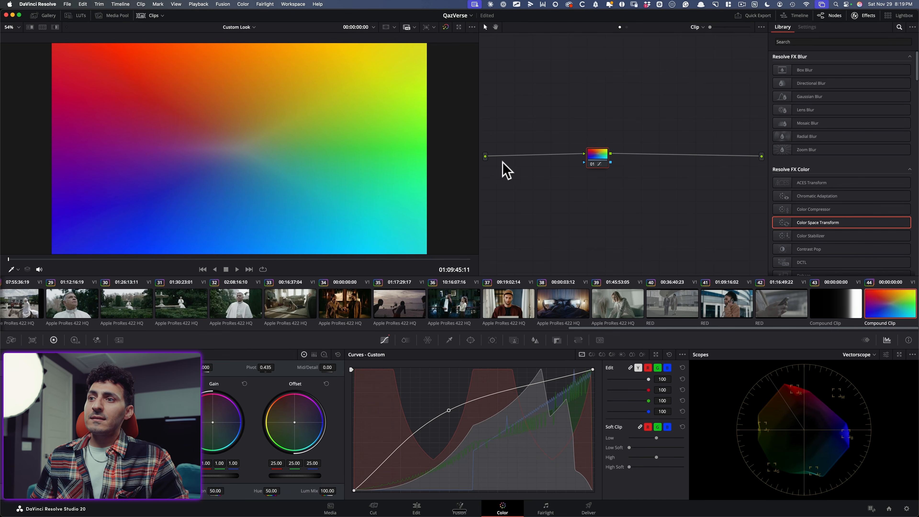
Load Version 1 of the gradient clip's grade and move node 01 to the middle of the node graph
key(super+b)
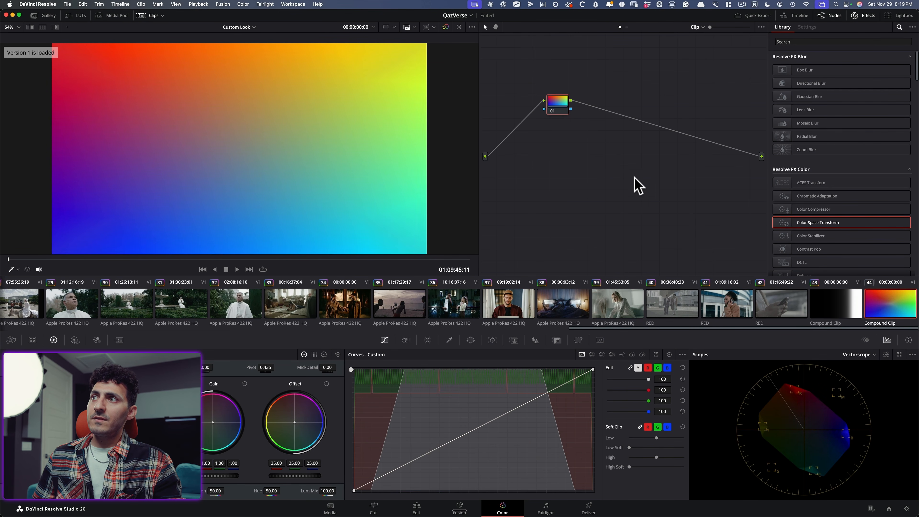
key(super+b)
key(super+b)
key(super+b)
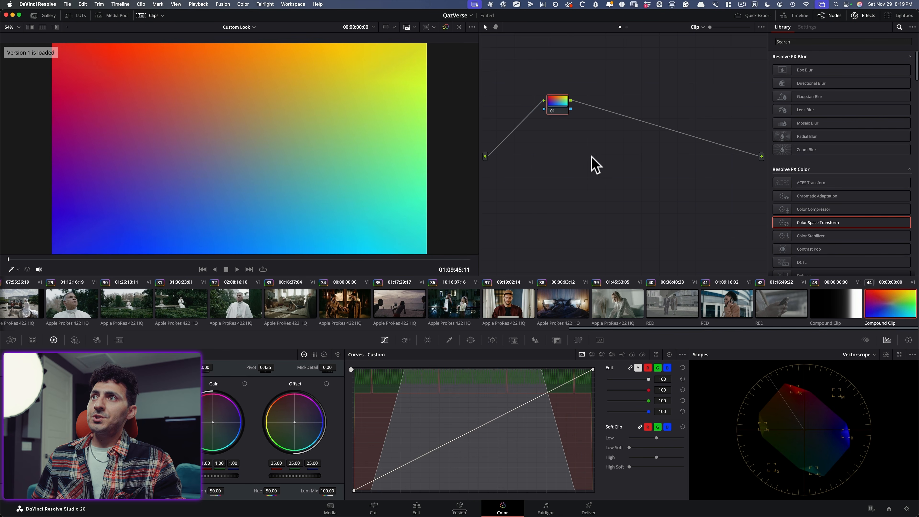
drag(558, 107, 606, 172)
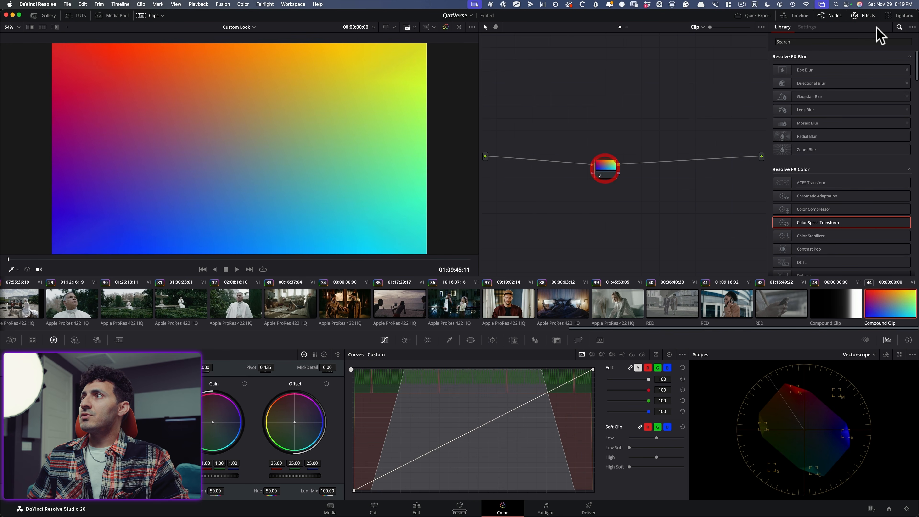
Search the effects library for "rap" and apply RapidGrade to node 01
click(897, 28)
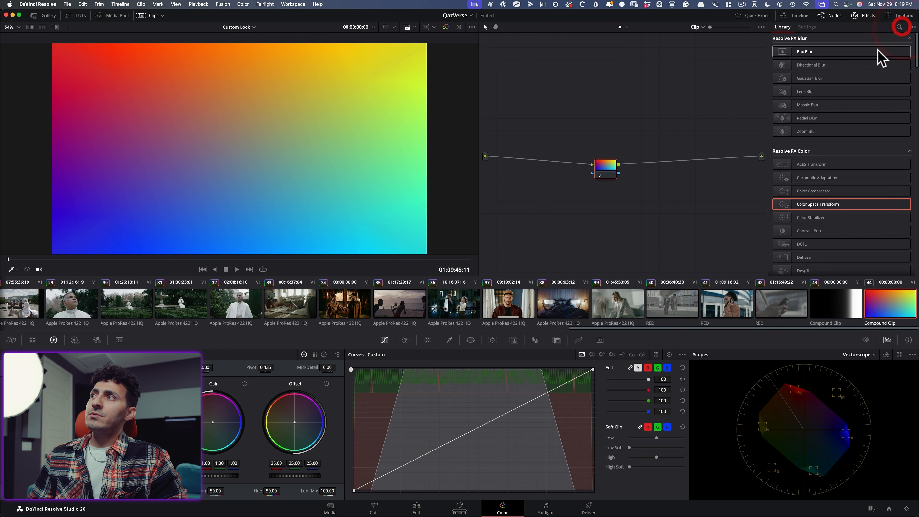
click(899, 27)
text(rap)
drag(811, 68, 606, 170)
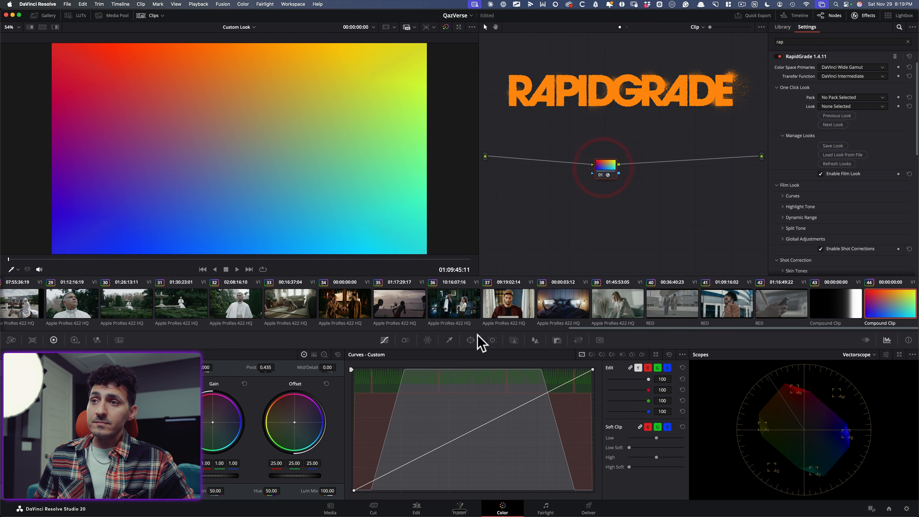
View the ColorSlice controls and return to the custom curves
click(406, 341)
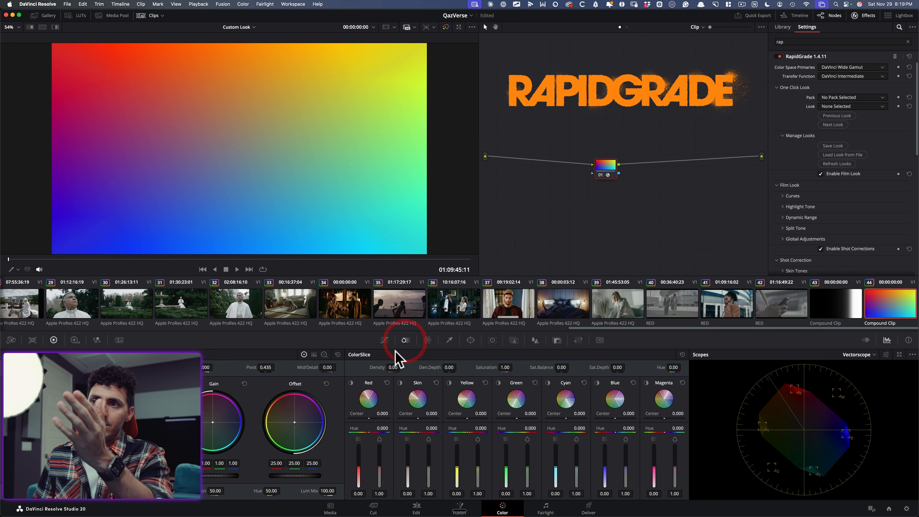
click(384, 341)
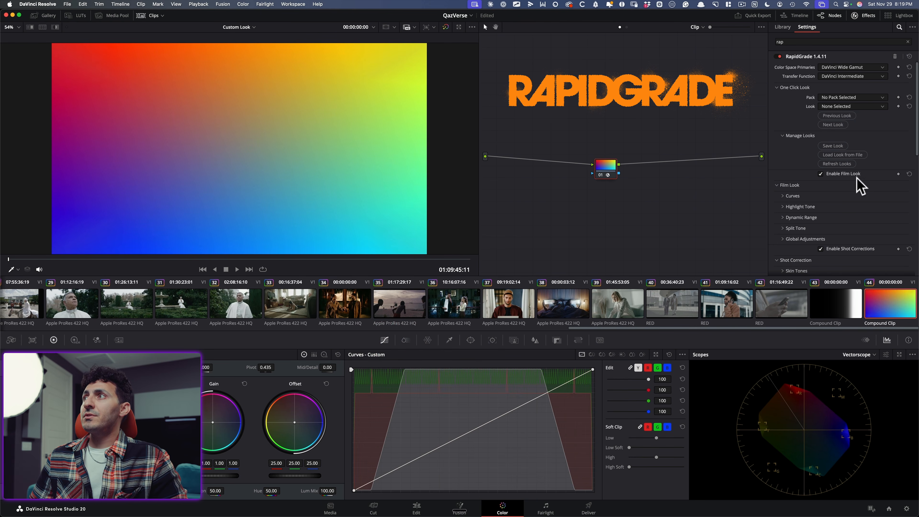
Browse RapidGrade's settings and inspect the Film Saturation group under Film Traits
scroll(851, 175, down, 15)
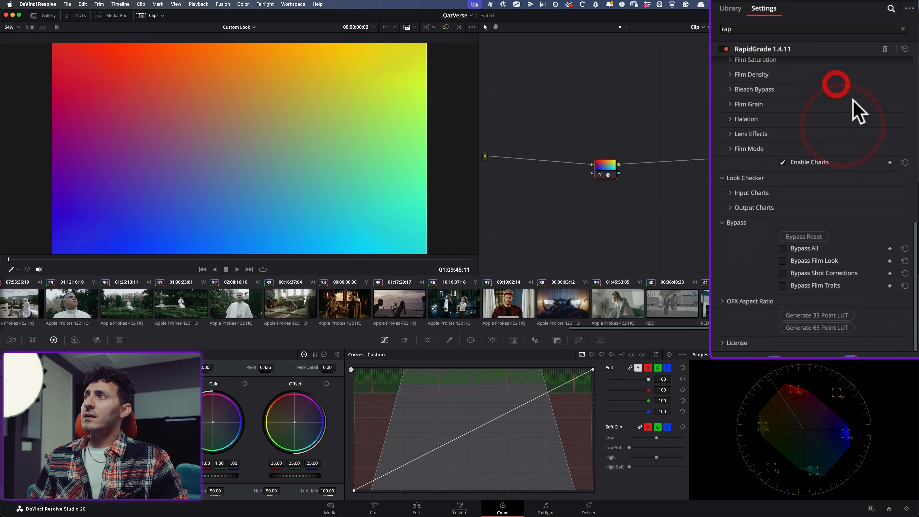
scroll(814, 156, up, 5)
click(816, 136)
scroll(760, 130, down, 2)
click(755, 111)
click(758, 112)
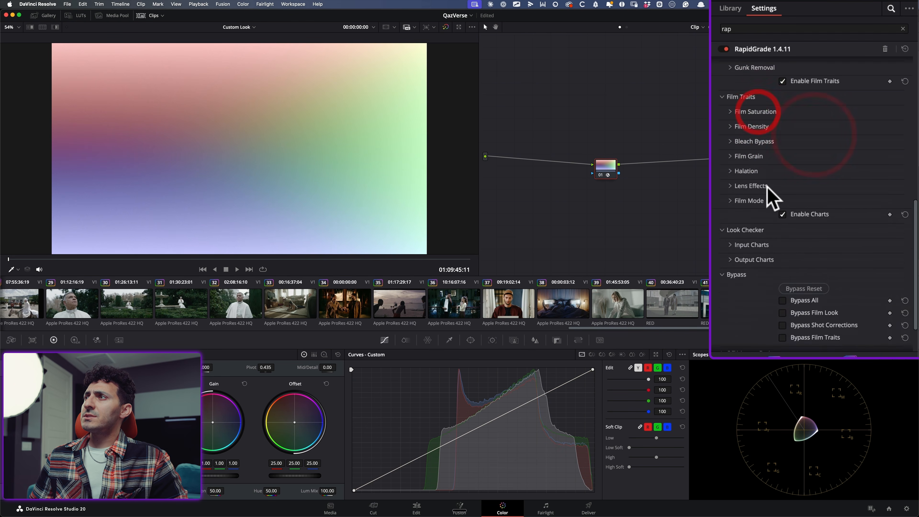
Disable Film Grain and Bleach Bypass in RapidGrade's Film Traits and collapse both groups
click(749, 156)
click(810, 181)
click(755, 142)
click(813, 167)
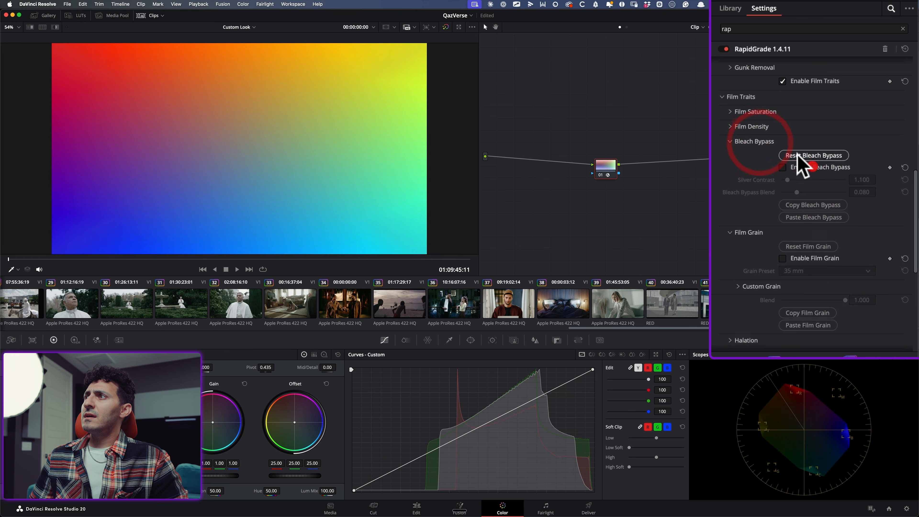
click(755, 141)
click(749, 156)
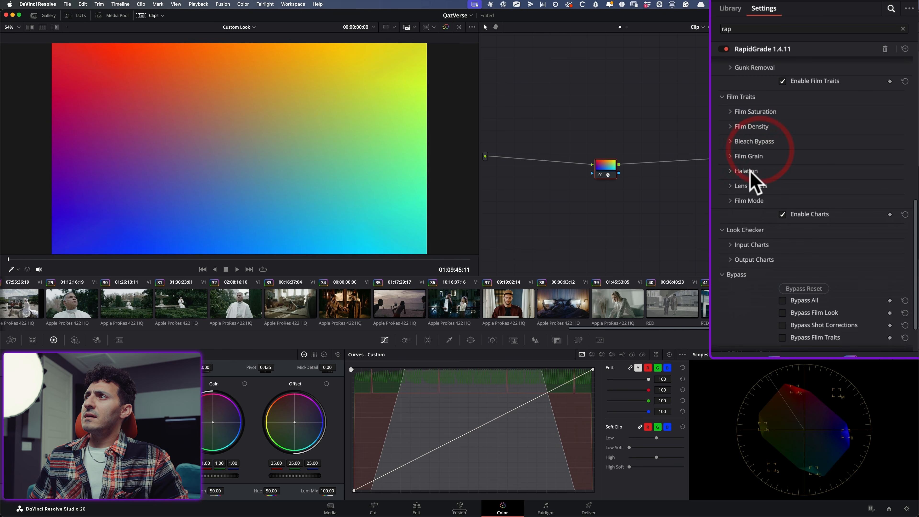
Disable Halation in RapidGrade's Film Traits and collapse its group
click(746, 171)
click(810, 196)
click(746, 171)
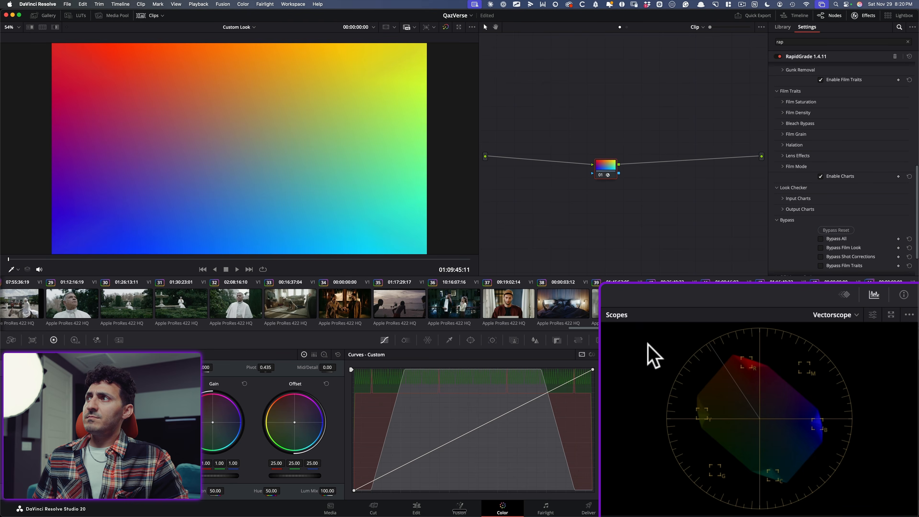
Enable Film Density in RapidGrade's Film Traits and raise Global Density to 0.453
click(799, 113)
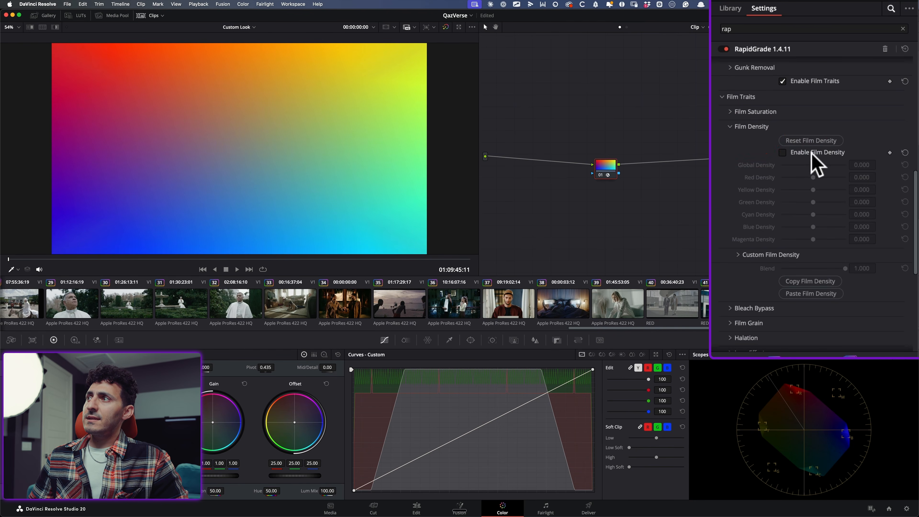
click(844, 132)
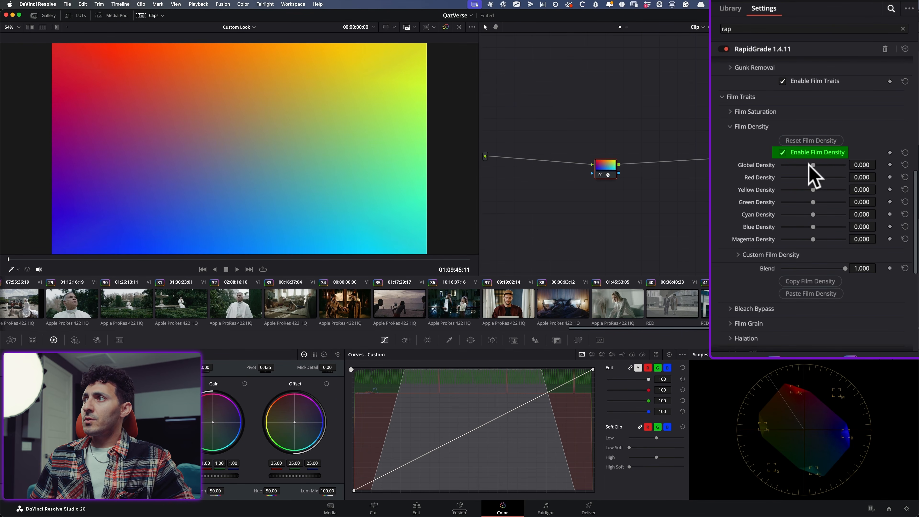
drag(817, 164, 820, 165)
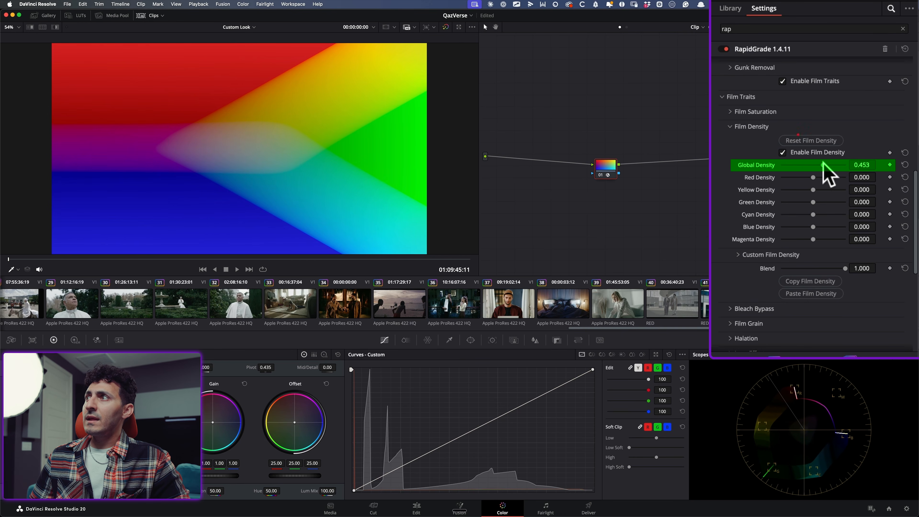
Set both the color space primaries and the transfer function of RapidGrade to Rec.709
scroll(765, 167, up, 10)
click(833, 65)
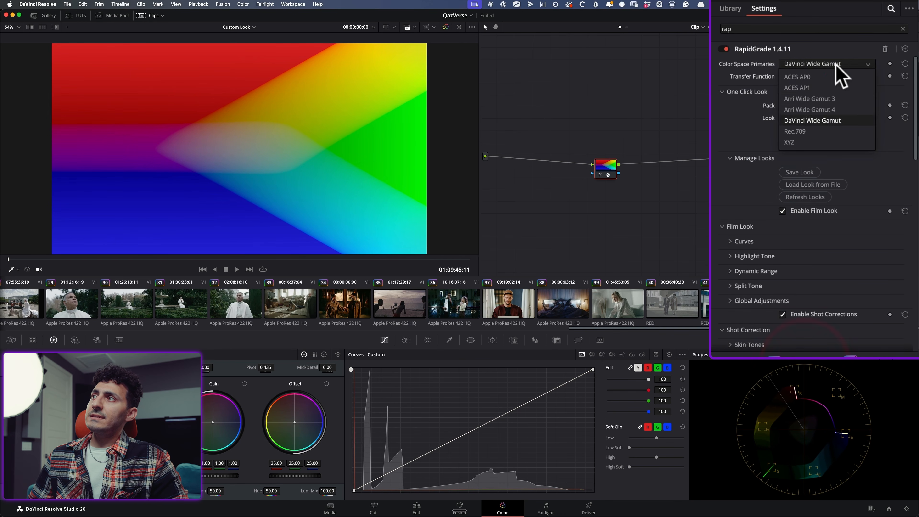
click(814, 139)
click(811, 75)
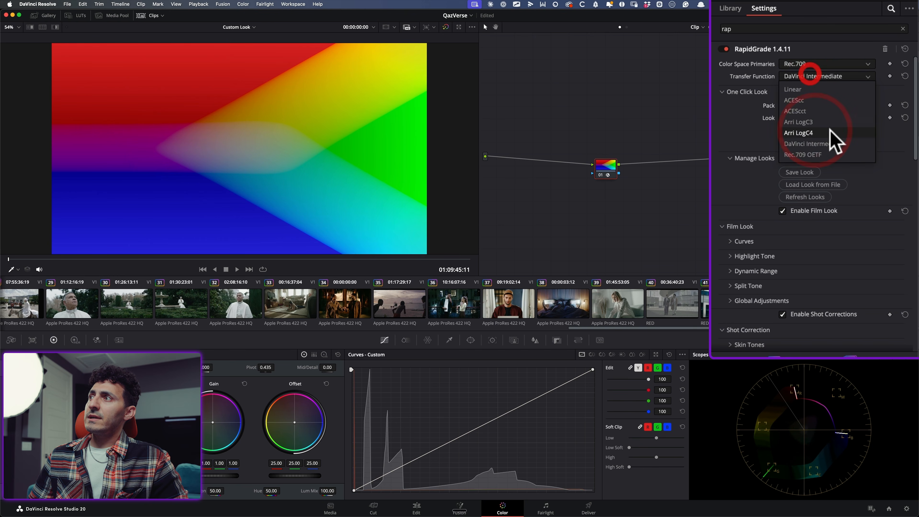
click(807, 154)
Raise the Global Density of Film Density to 0.686
scroll(829, 290, down, 10)
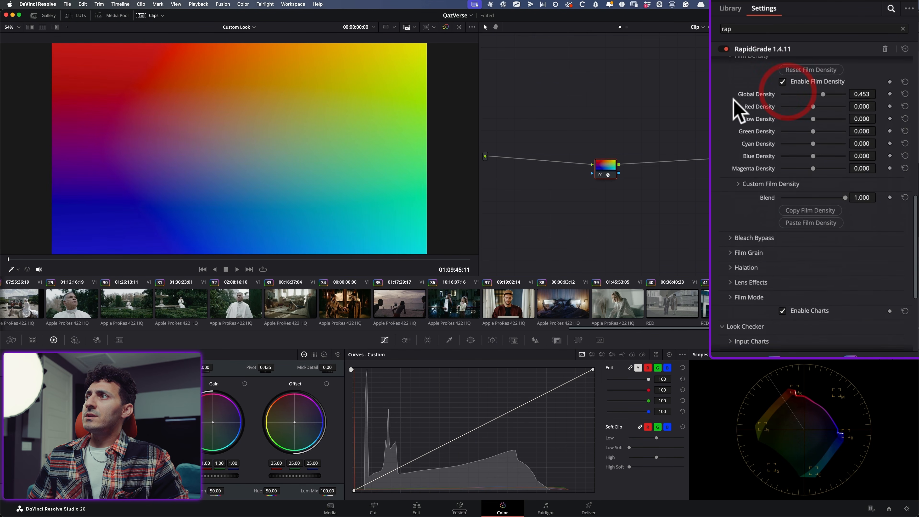
scroll(738, 145, up, 4)
drag(822, 200, 855, 166)
Toggle node 01 off and on repeatedly to compare the gradient with and without film density
key(super+d)
key(super+d)
key(super+d)
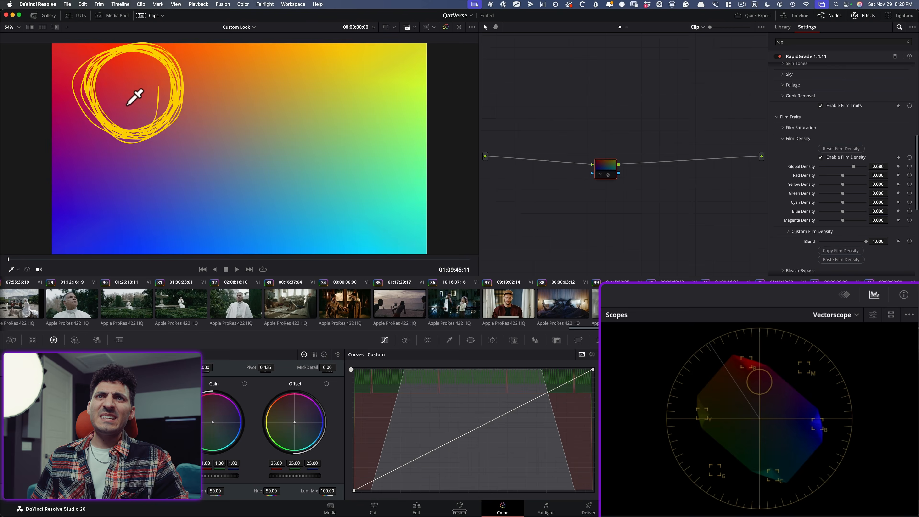
key(super+d)
key(super+d)
key(super+d)
key(super+d)
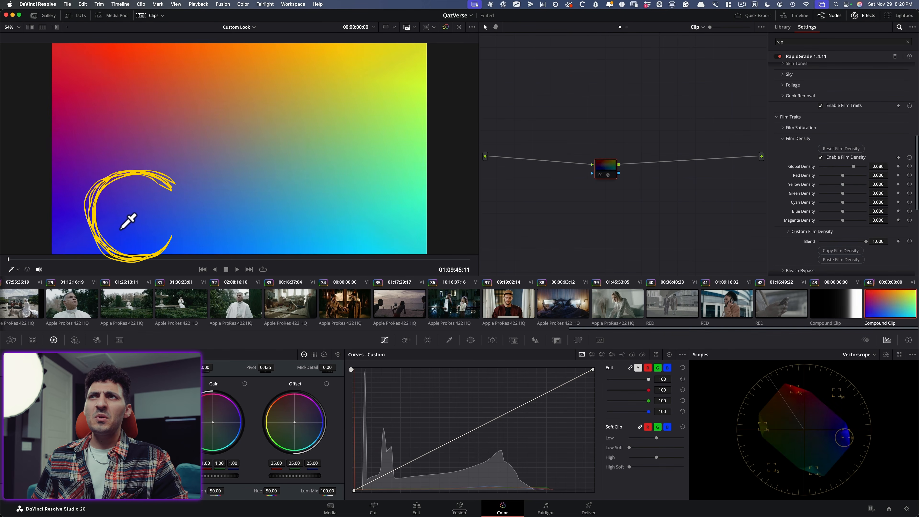
key(super+d)
key(super+d)
key(super+d)
key(super+d)
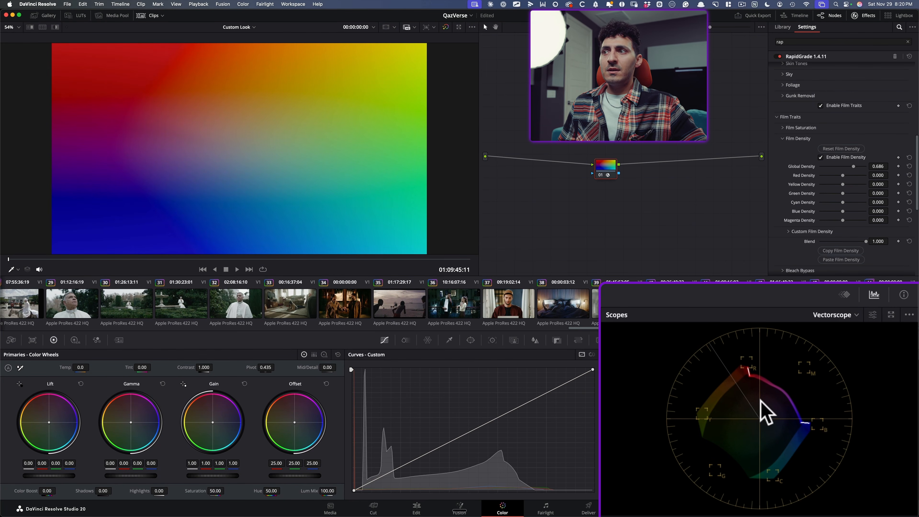
Cycle through the gradient clip's grade versions to compare standard, HSV and film density saturation, ending on Version 1
key(super+n)
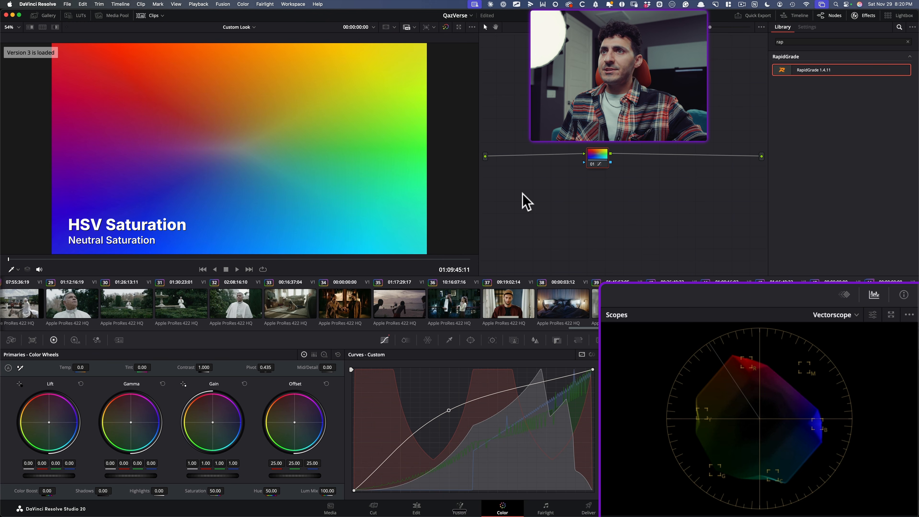
key(super+n)
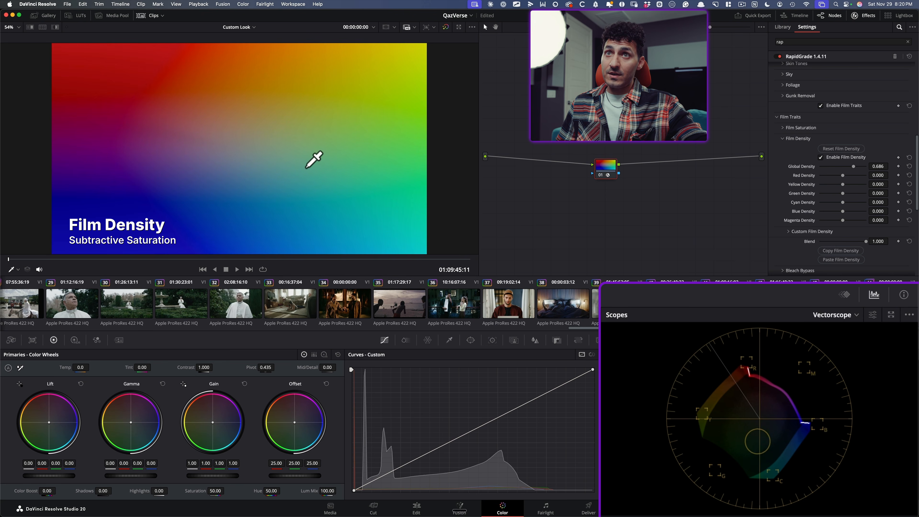
key(super+n)
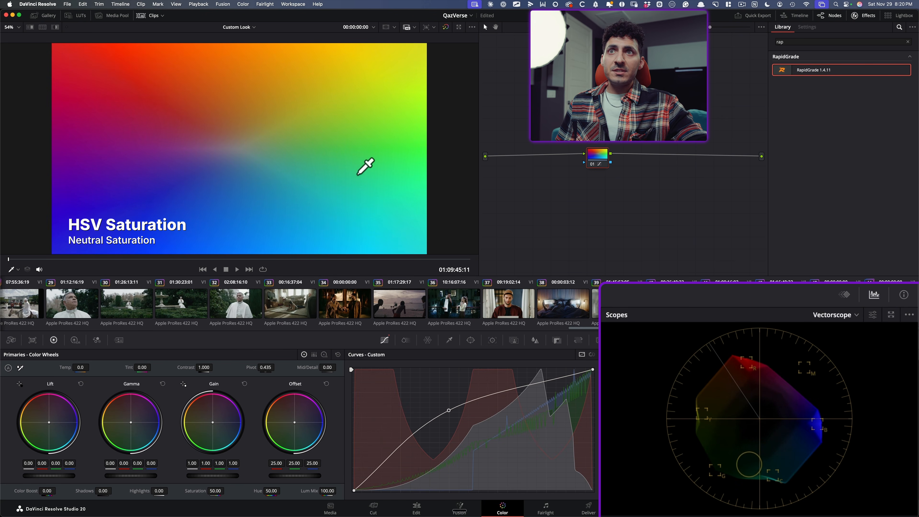
key(super+b)
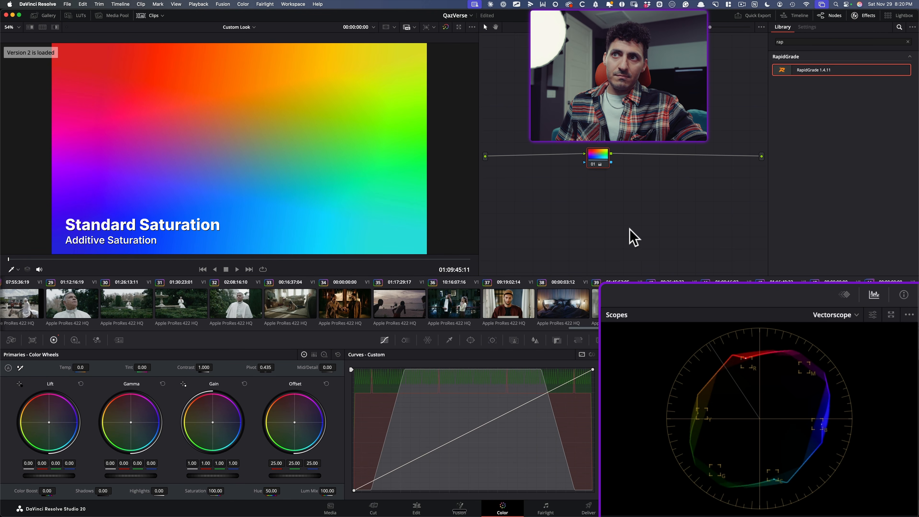
key(super+n)
key(super+n)
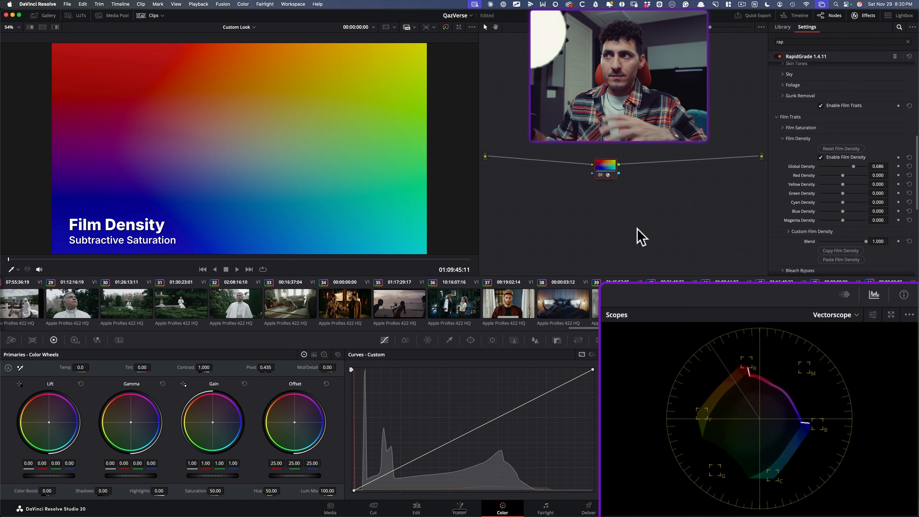
key(super+b)
key(super+n)
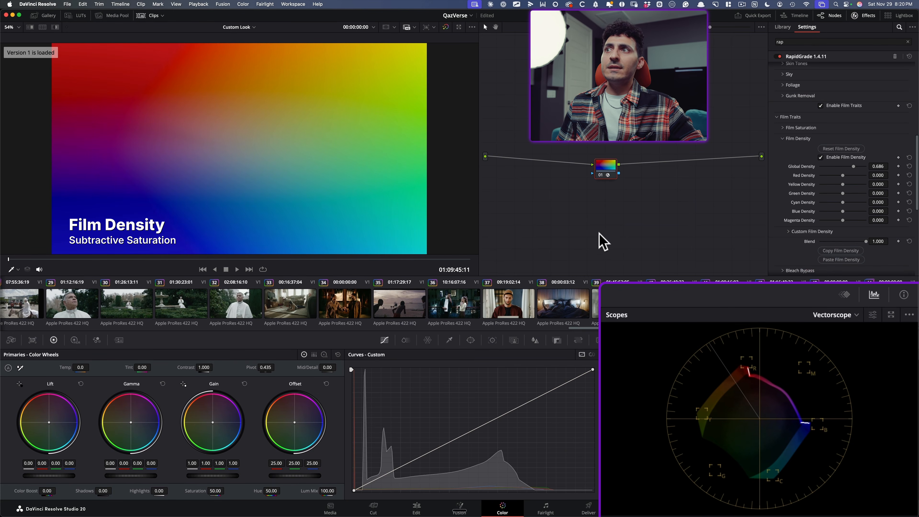
key(super+b)
key(super+n)
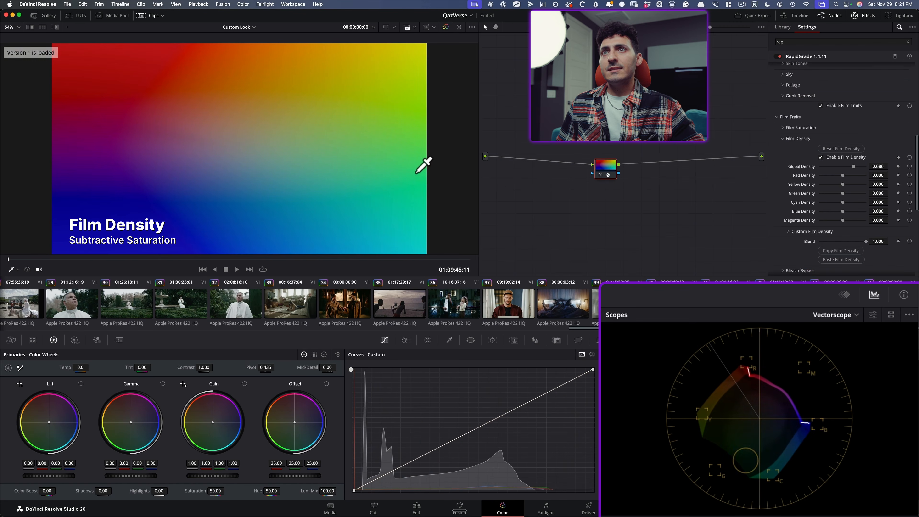
Enable Film Saturation in Film Traits with the Default Pop preset, raise its Midtones and collapse the group
click(798, 140)
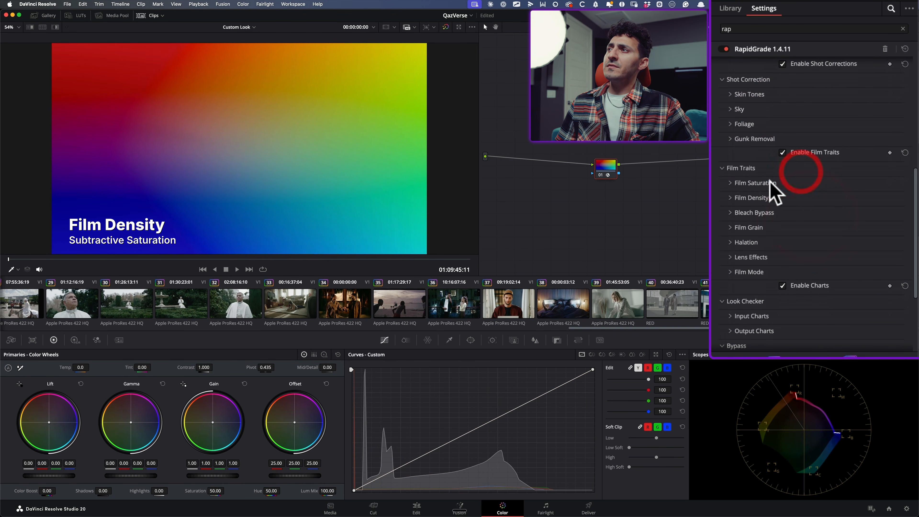
click(770, 183)
scroll(810, 163, down, 2)
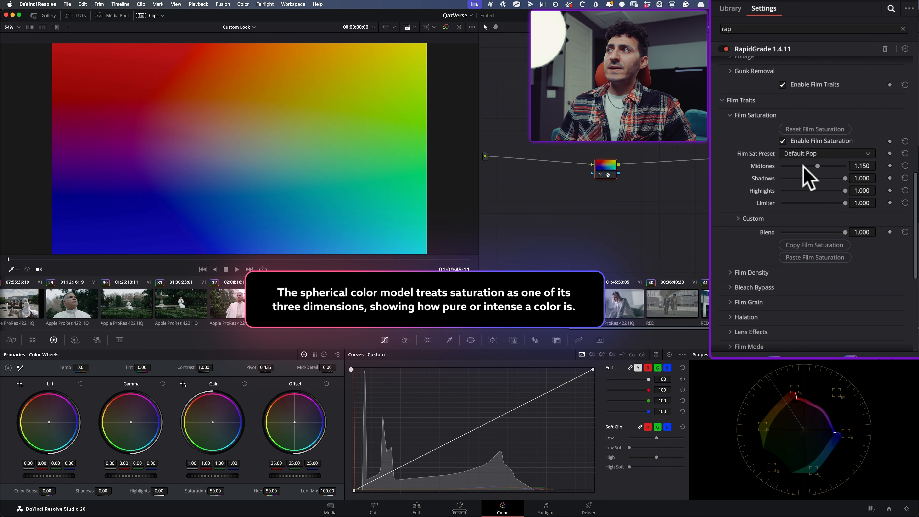
mouse_move(817, 166)
mouse_down()
mouse_move(837, 165)
mouse_move(828, 166)
mouse_up()
click(755, 115)
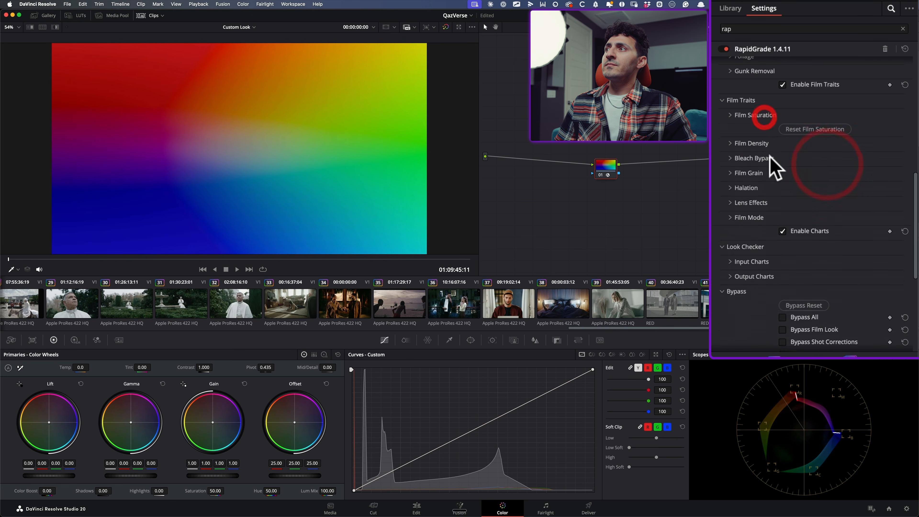
Set the Global Density of Film Density to 0.756 and compare the result with grade versions 3 and 2
click(753, 129)
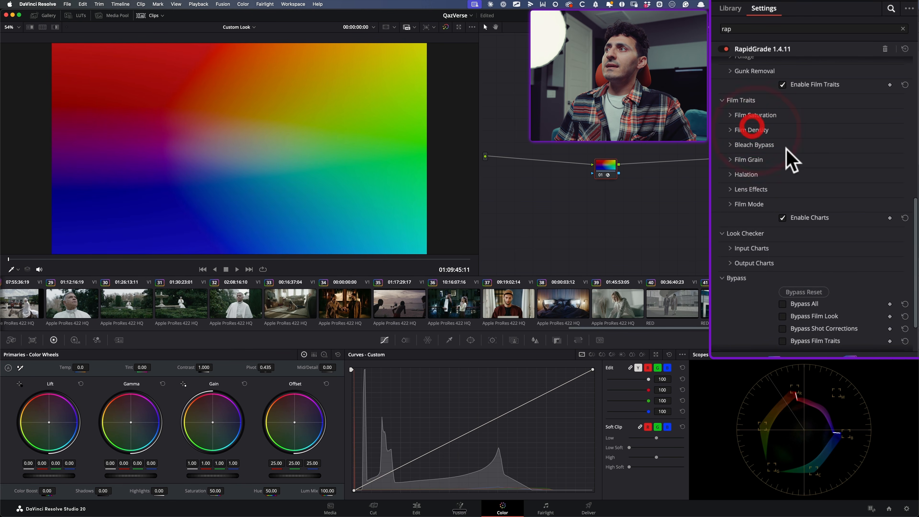
mouse_move(822, 168)
mouse_down()
mouse_move(841, 170)
mouse_move(829, 168)
mouse_up()
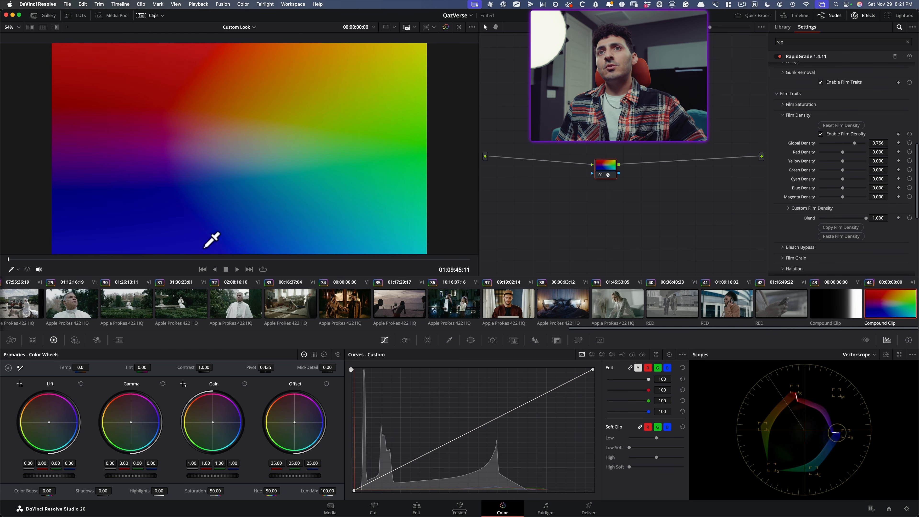
key(super+b)
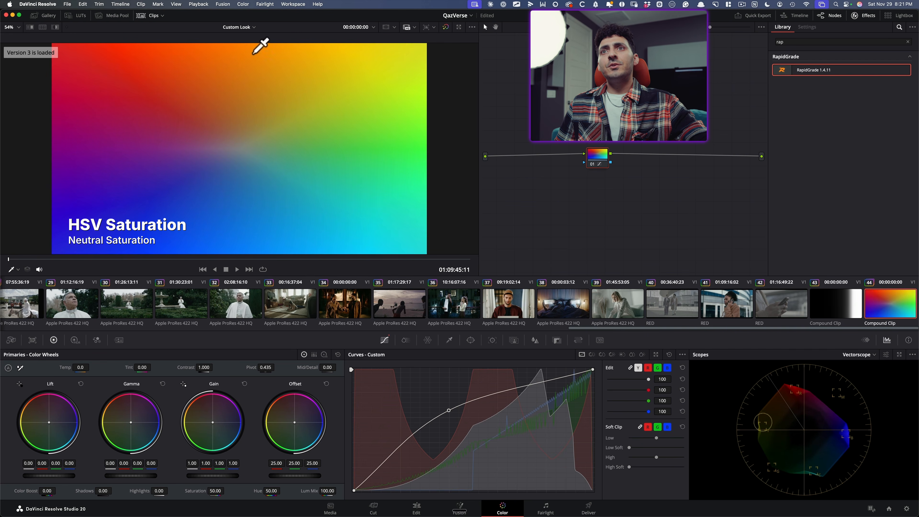
key(super+b)
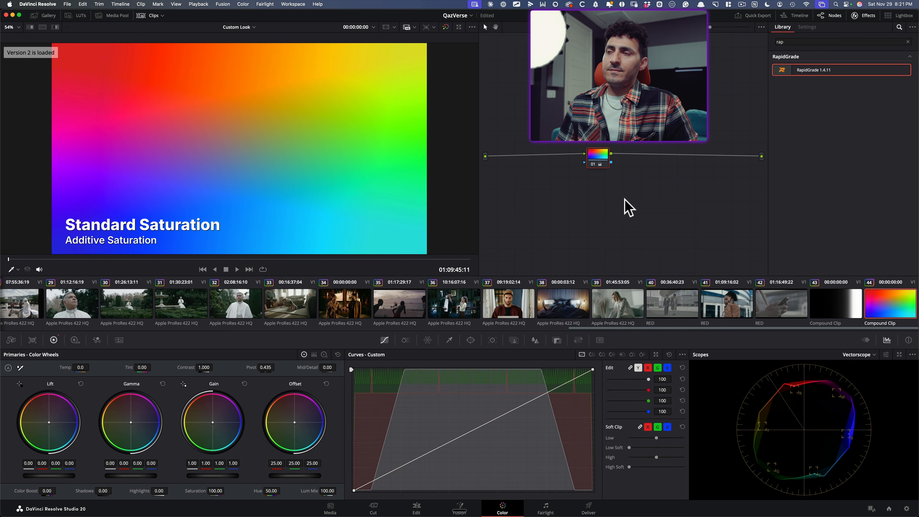